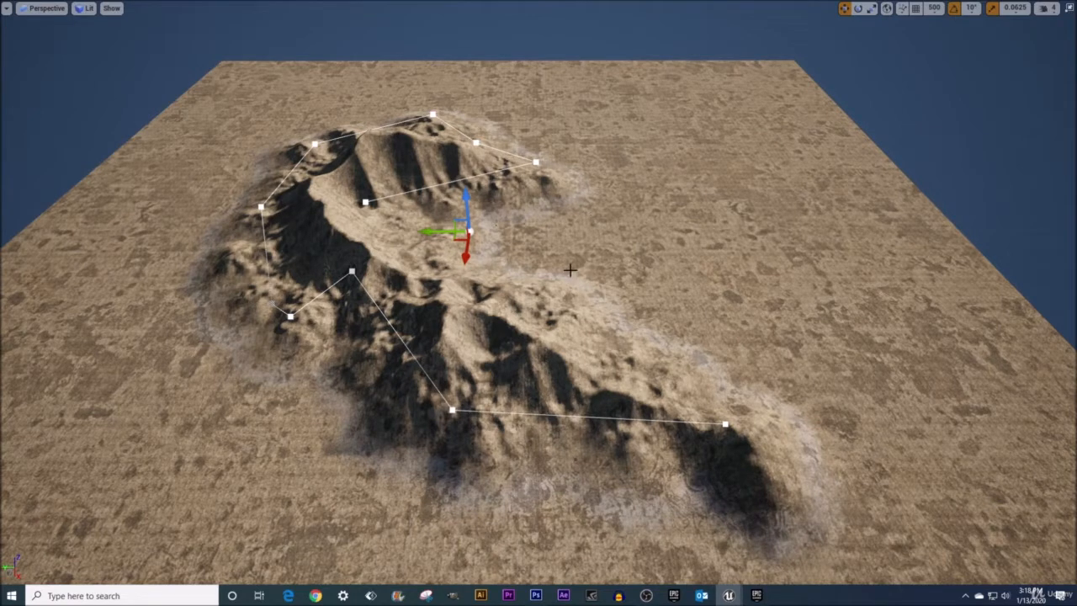
# Leave the immersive viewport, close the Test_424 project and switch to the Landscapes project in the Unreal Editor.
pyautogui.click(678, 253)
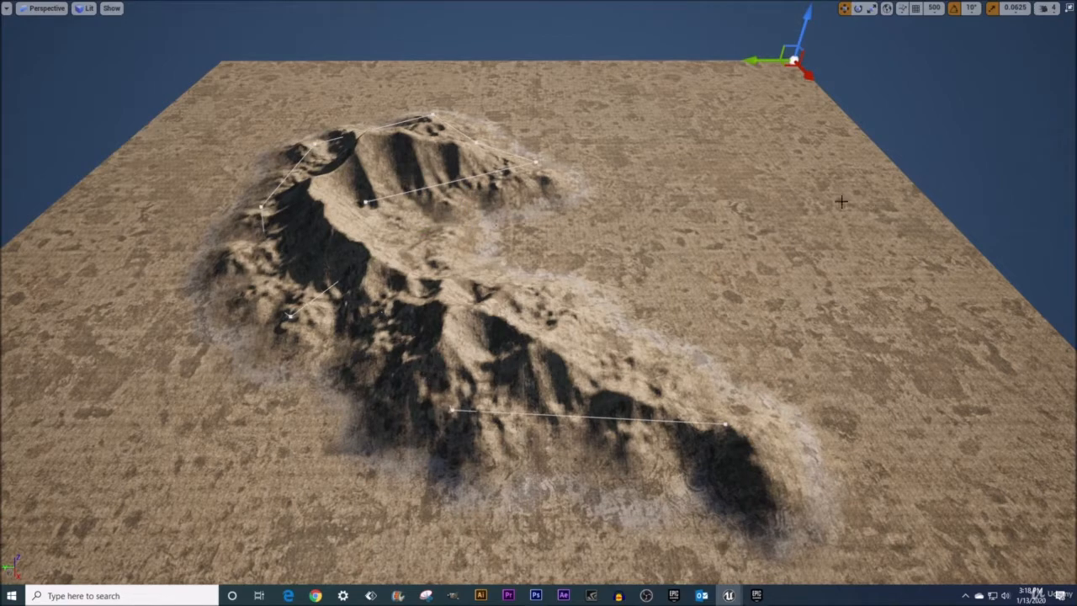
pyautogui.press('F11')
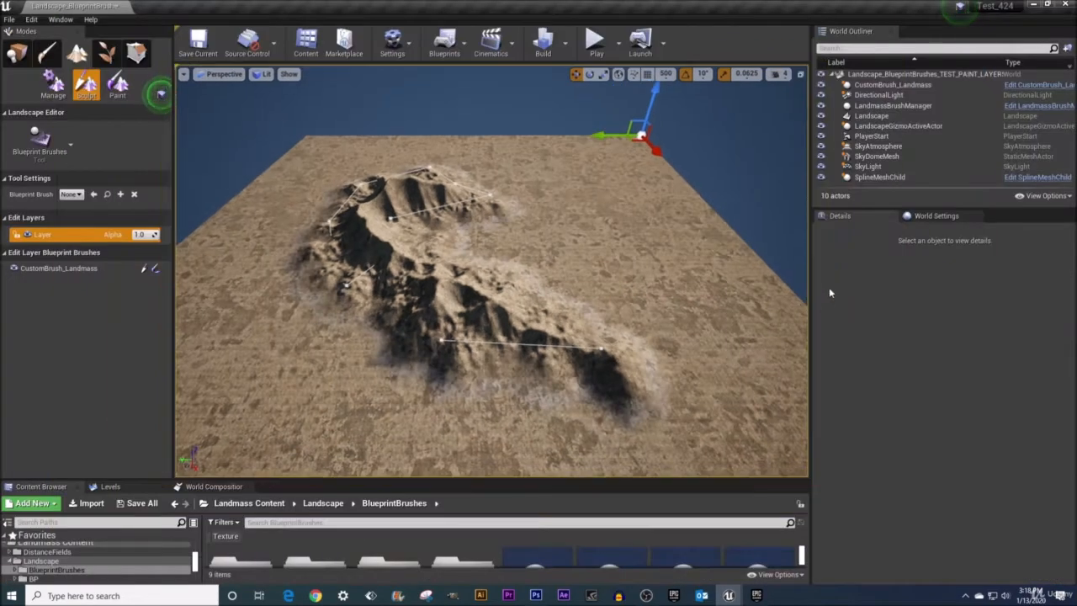
pyautogui.click(1067, 6)
pyautogui.click(648, 401)
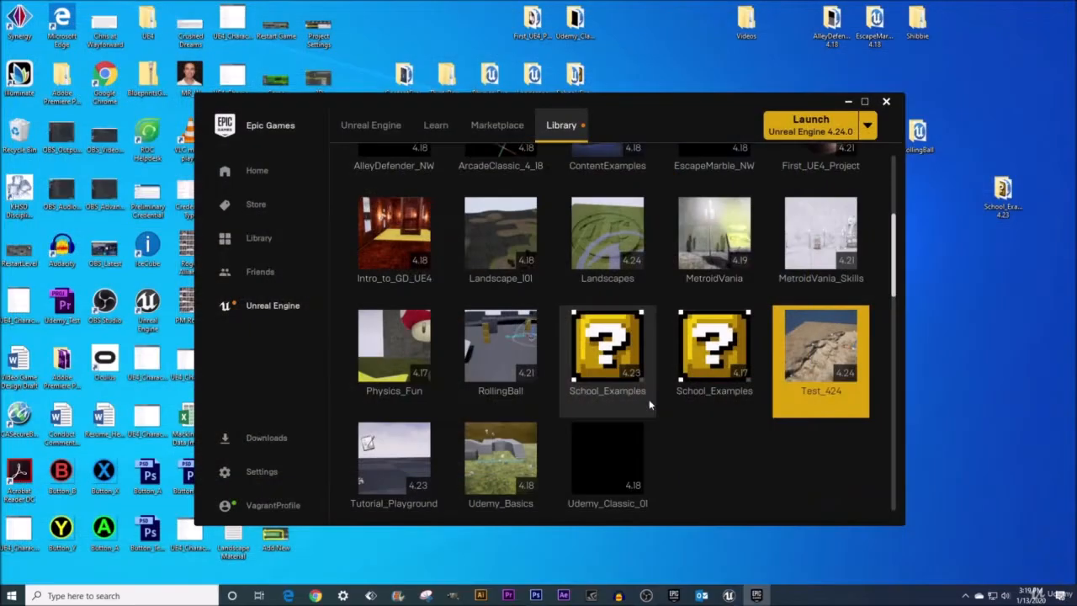
pyautogui.click(728, 597)
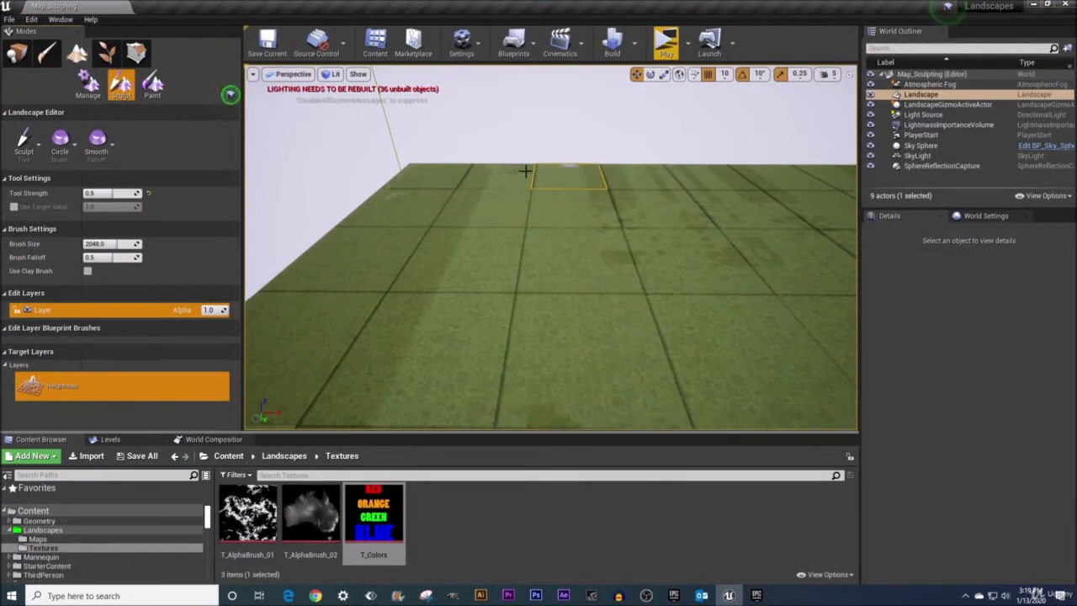
# Enable the Landmass plugin for the Landscapes project, accepting the beta version, and restart the editor.
pyautogui.moveTo(985, 15)
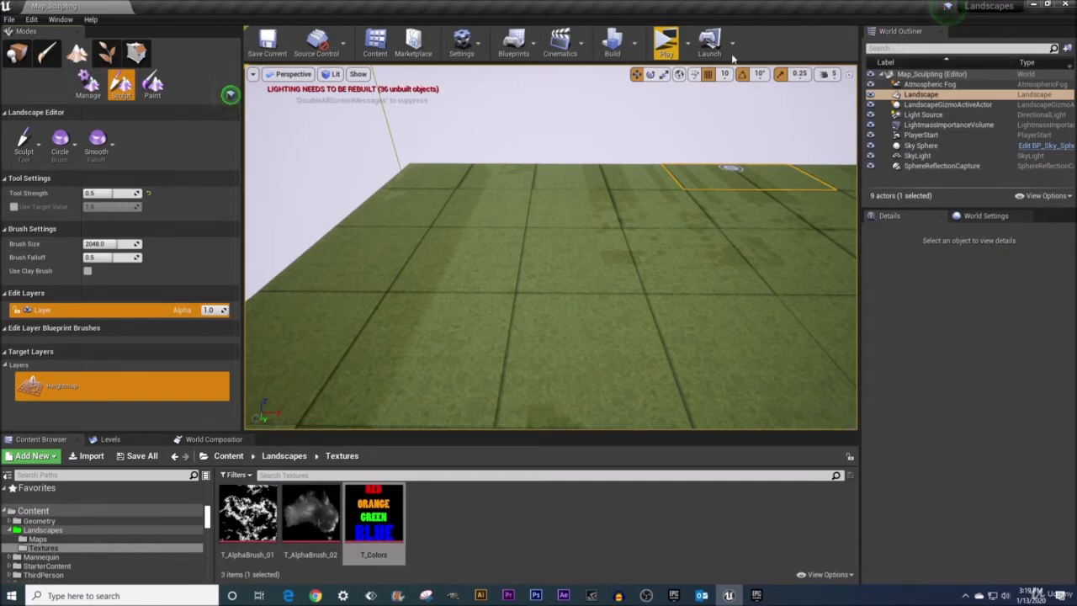
pyautogui.click(468, 51)
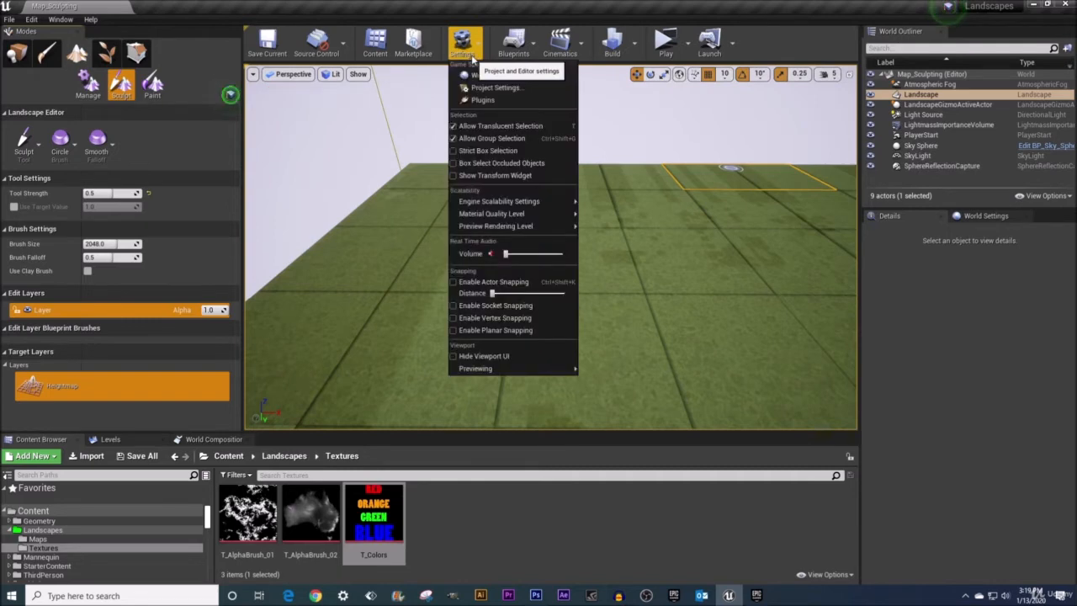
pyautogui.click(494, 101)
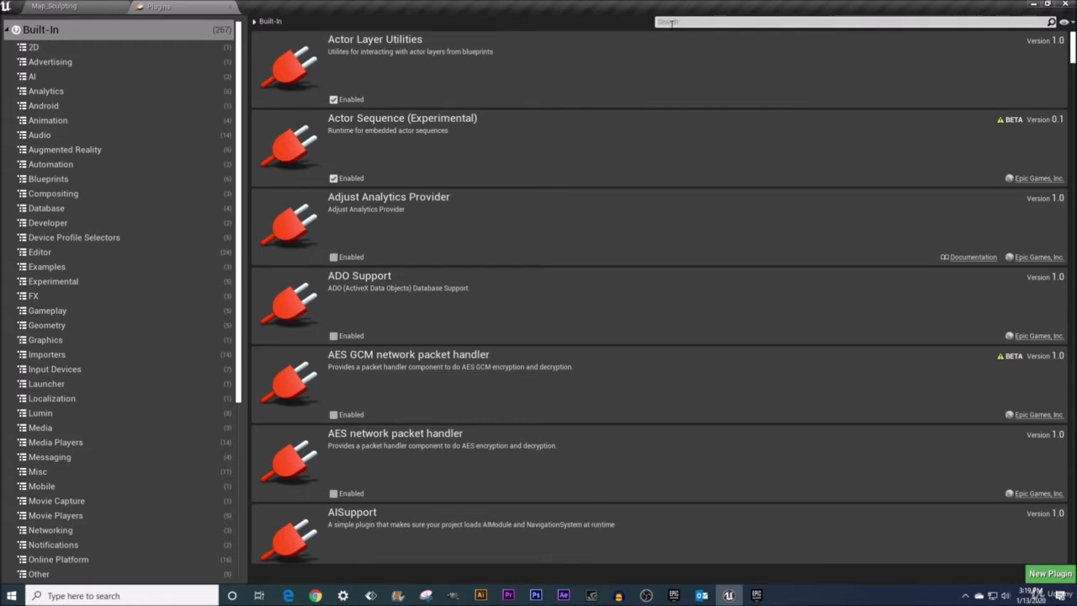
pyautogui.write('LANDMAS')
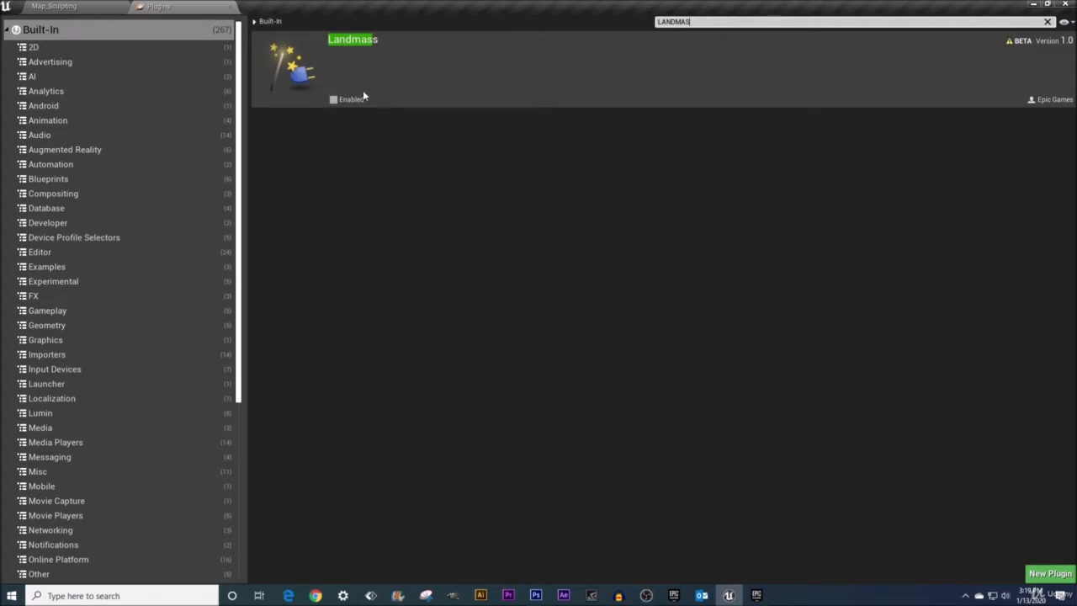
pyautogui.click(334, 99)
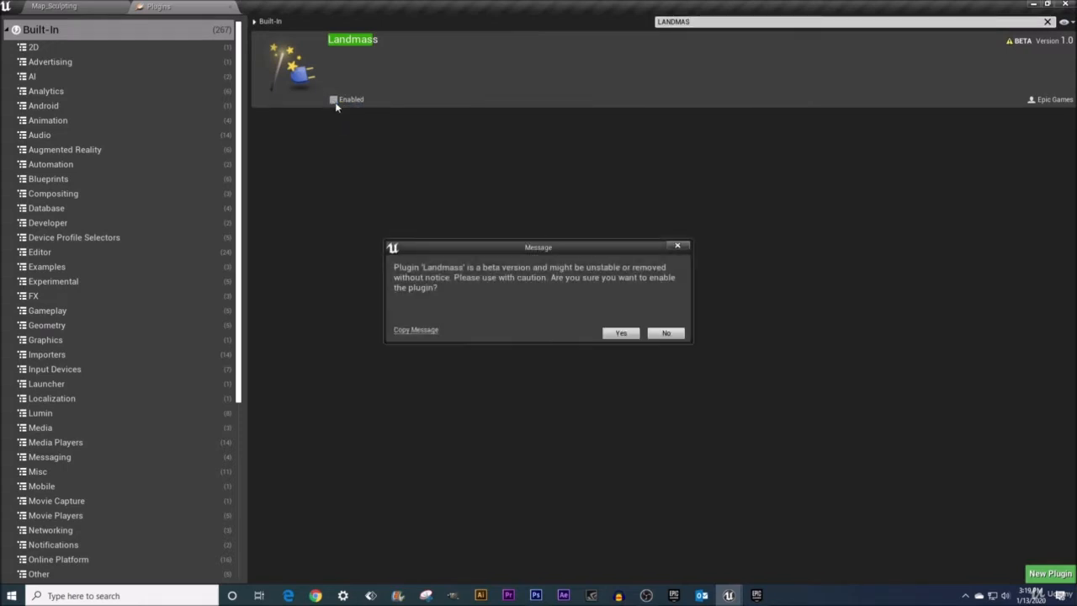
pyautogui.click(621, 333)
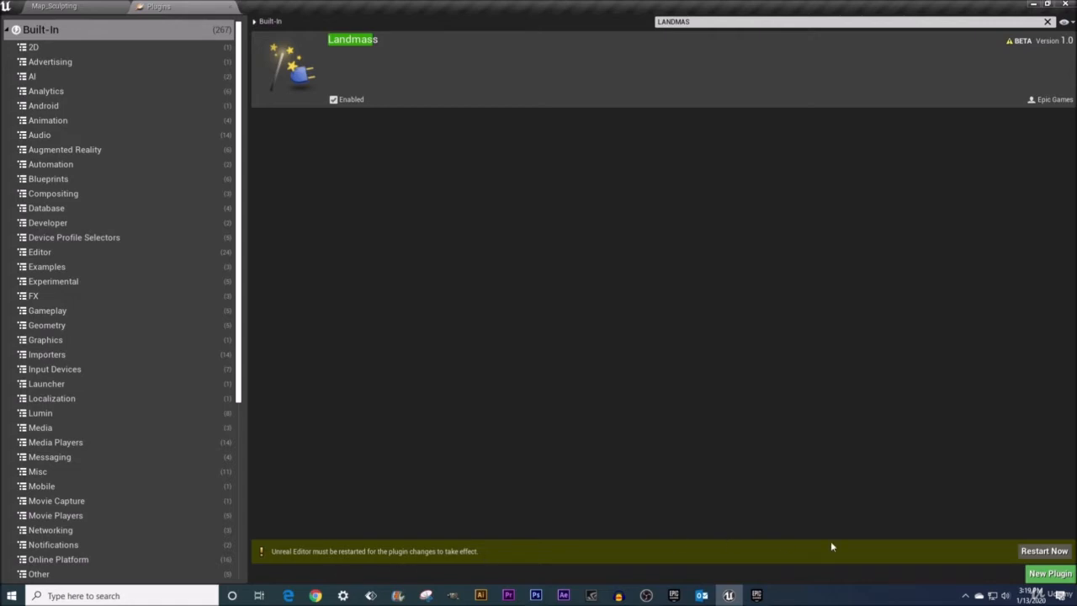
pyautogui.click(1034, 553)
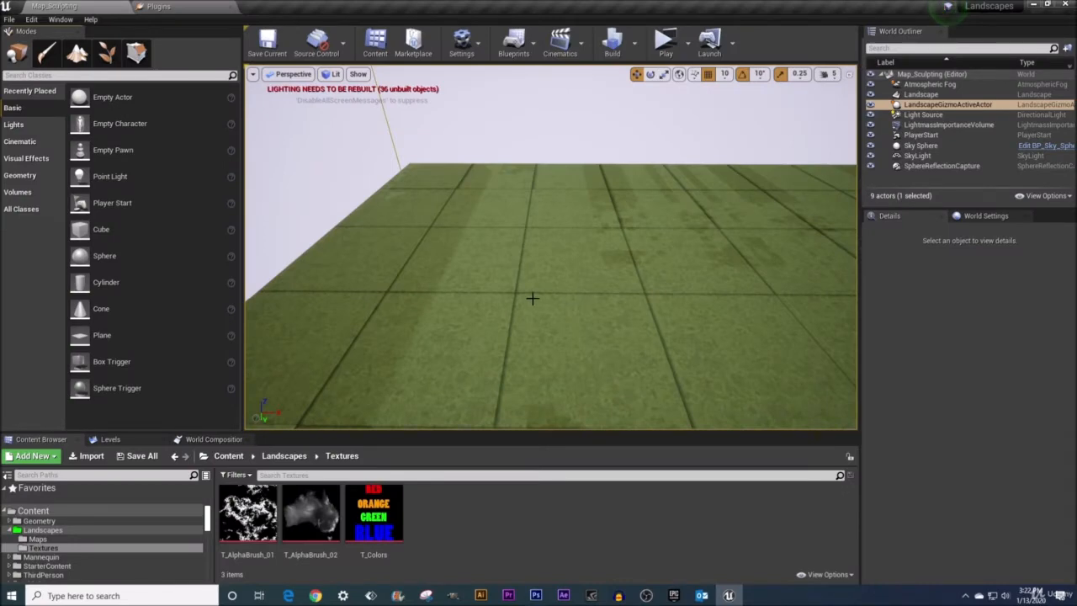
# Create a new level from the Default template and delete its Floor mesh.
pyautogui.click(8, 19)
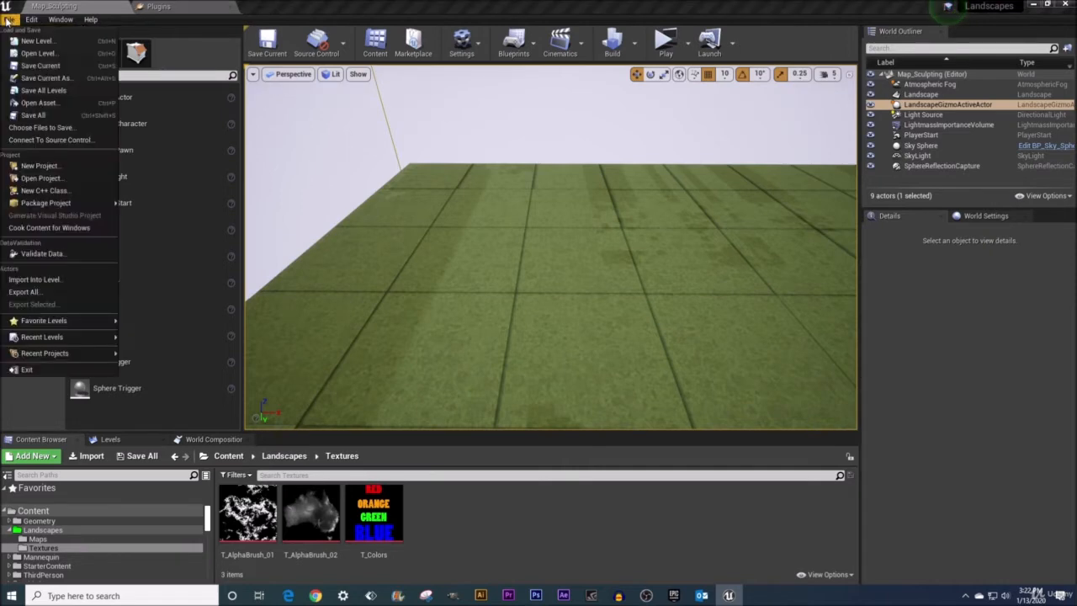
pyautogui.click(38, 41)
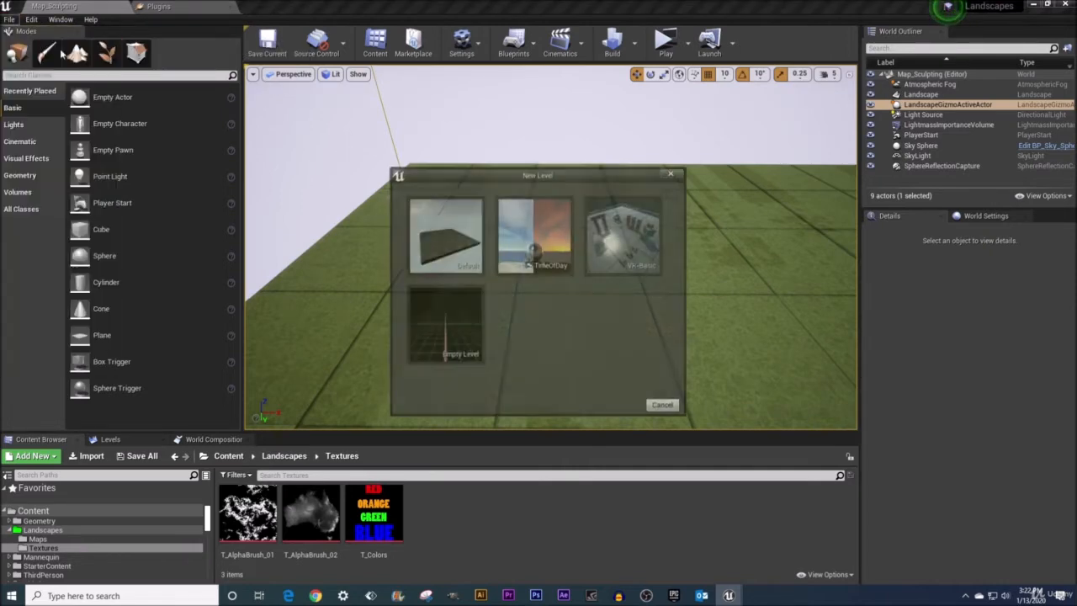
pyautogui.click(455, 248)
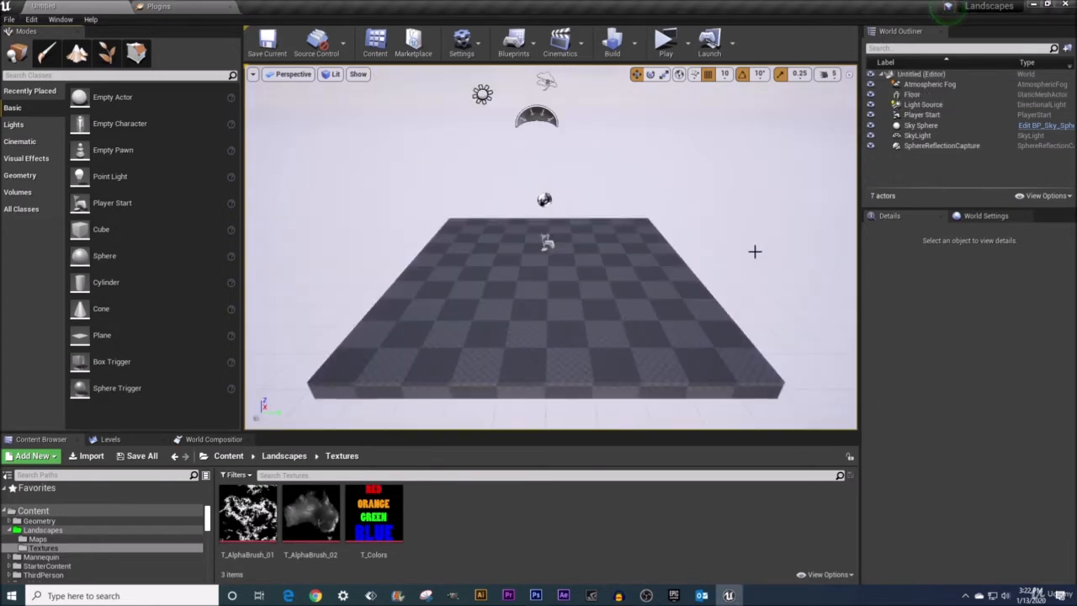
pyautogui.click(628, 284)
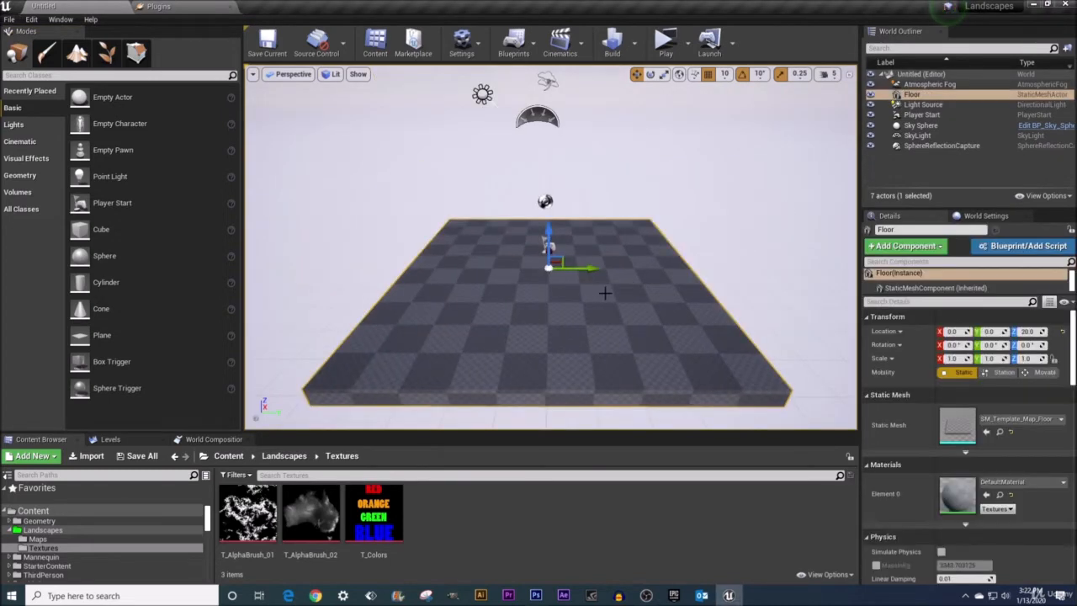
pyautogui.press('Delete')
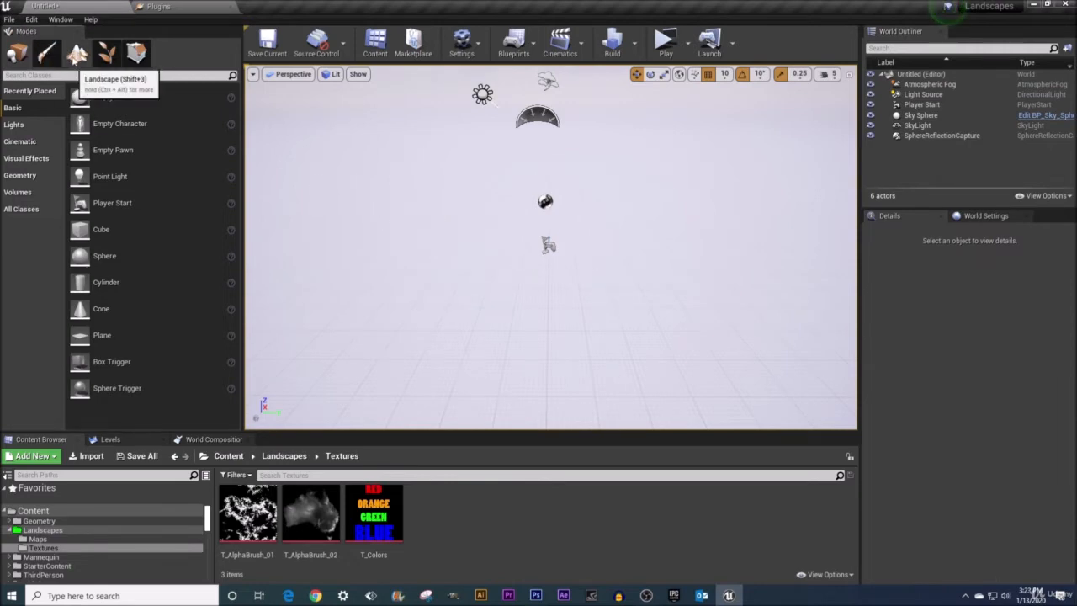
# Create a new landscape with Enable Edit Layers on, using the M_Ground_Grass material and 63x63 quad sections.
pyautogui.click(77, 54)
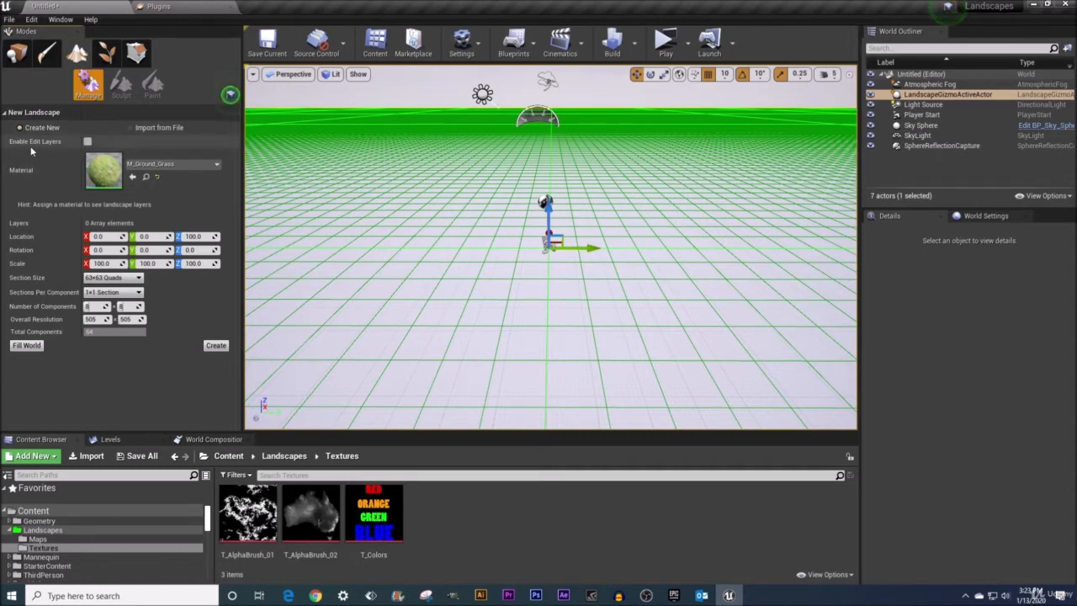
pyautogui.click(87, 141)
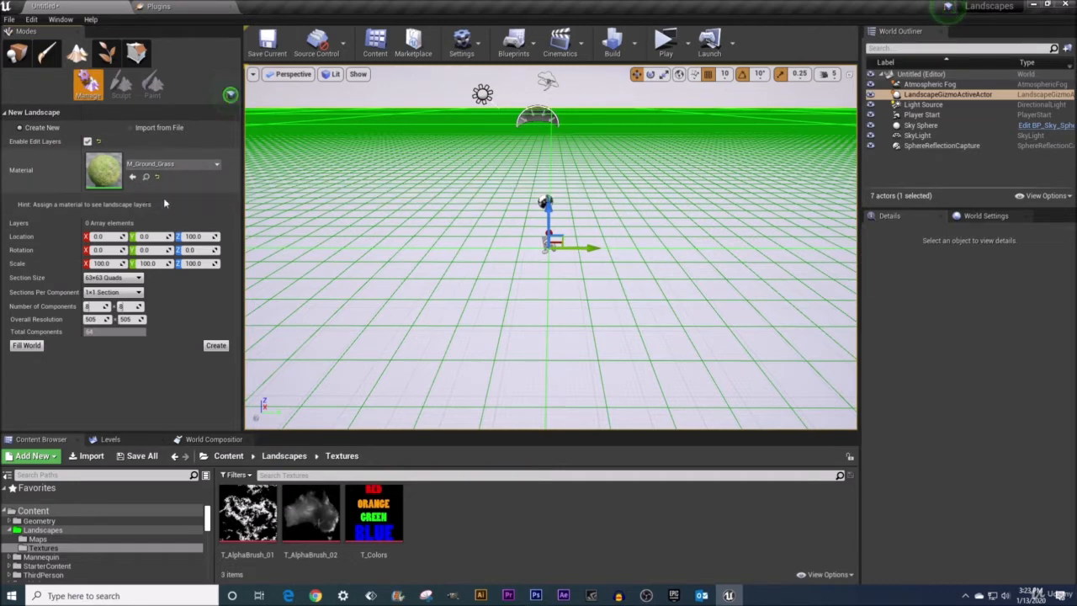
pyautogui.click(215, 346)
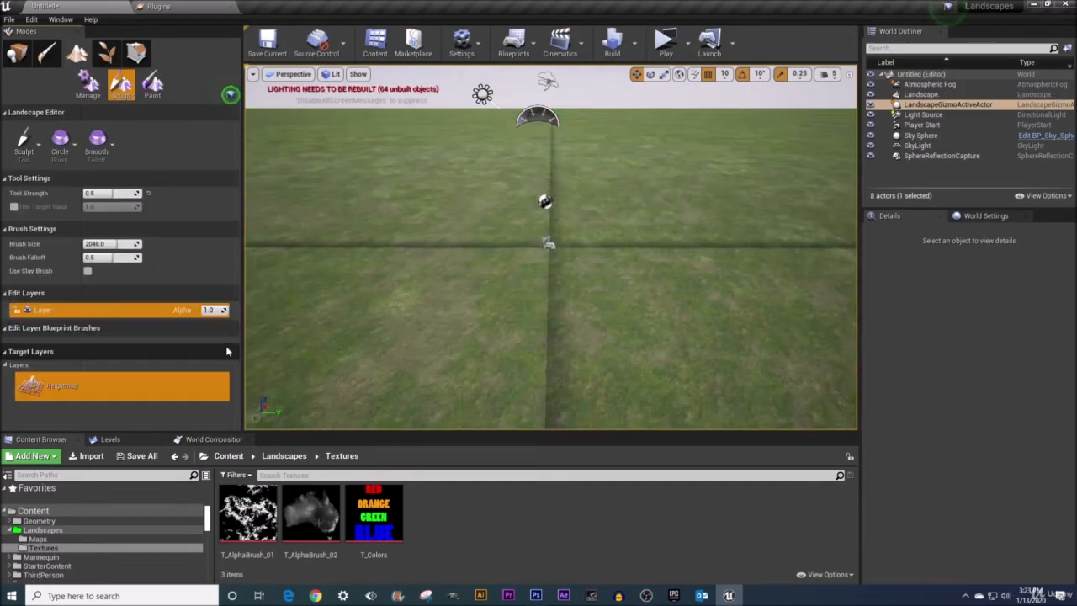
pyautogui.moveTo(479, 179)
pyautogui.mouseDown(button='right')
pyautogui.moveTo(479, 228)
pyautogui.moveTo(479, 217)
pyautogui.mouseUp(button='right')
pyautogui.press('e')
pyautogui.press('s')
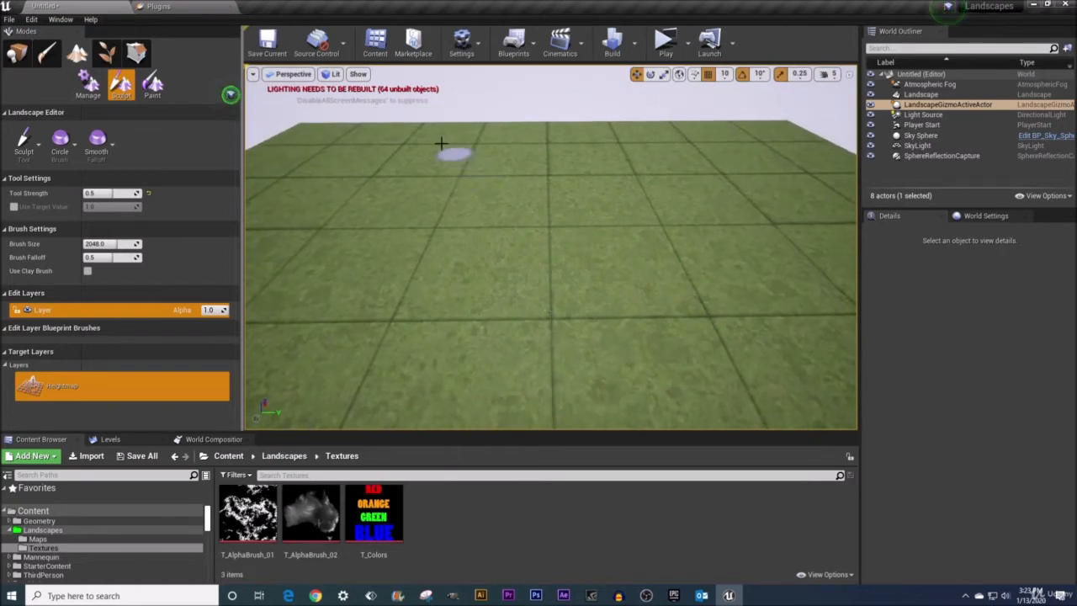
# Save the level as Landscape_Blueprint_Brushes in the Landscapes/Maps folder.
pyautogui.click(267, 40)
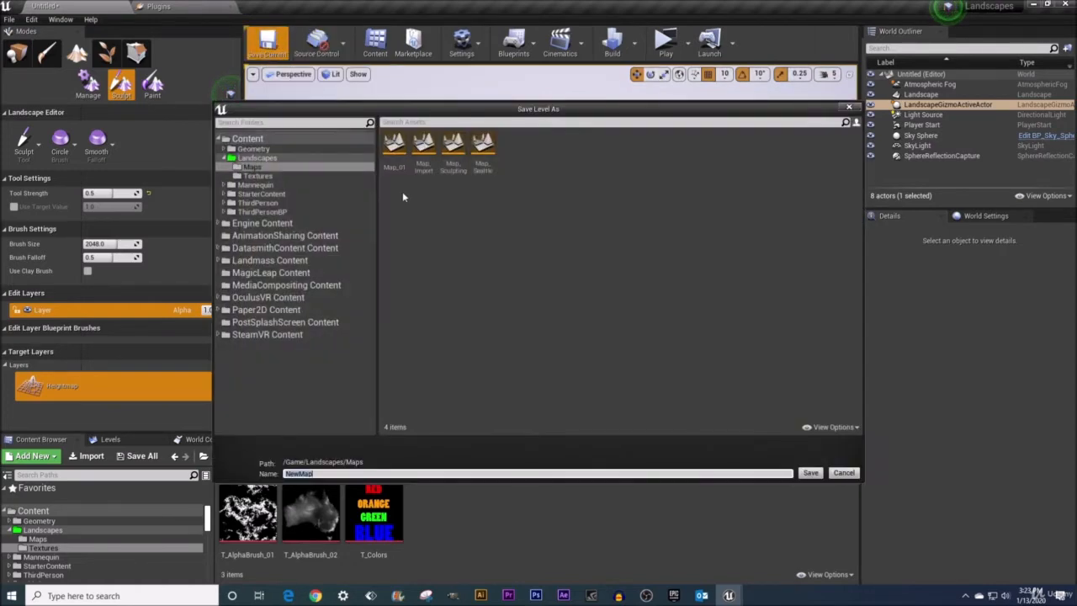
pyautogui.click(278, 166)
pyautogui.click(329, 475)
pyautogui.write('Landscape_Blueprint_Brushes')
pyautogui.click(810, 474)
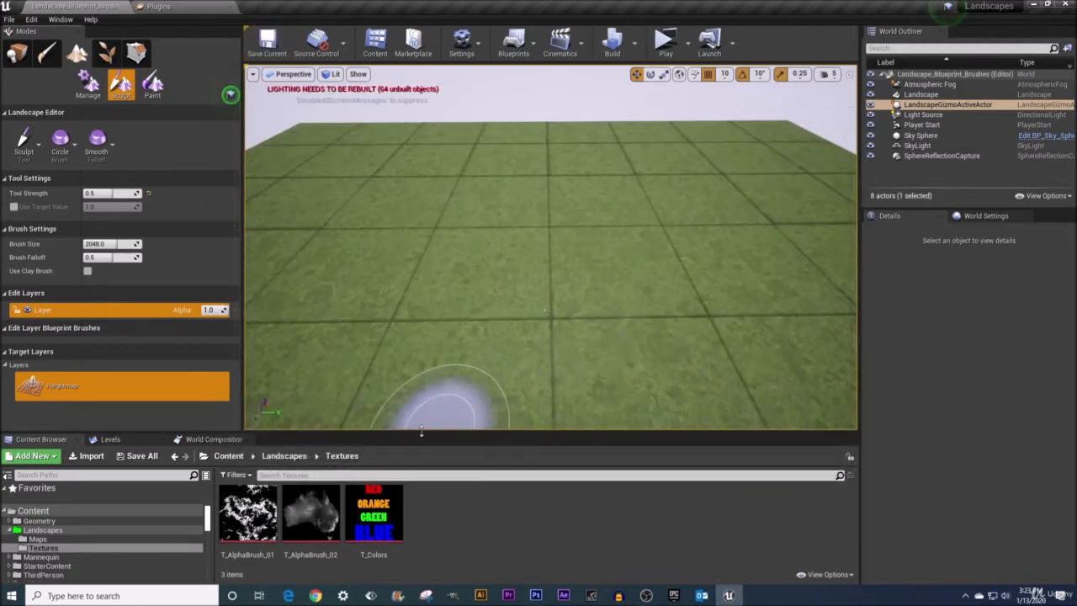
# Enlarge the Content Browser and check its view options for showing engine and plugin content.
pyautogui.moveTo(421, 431); pyautogui.dragTo(424, 342)
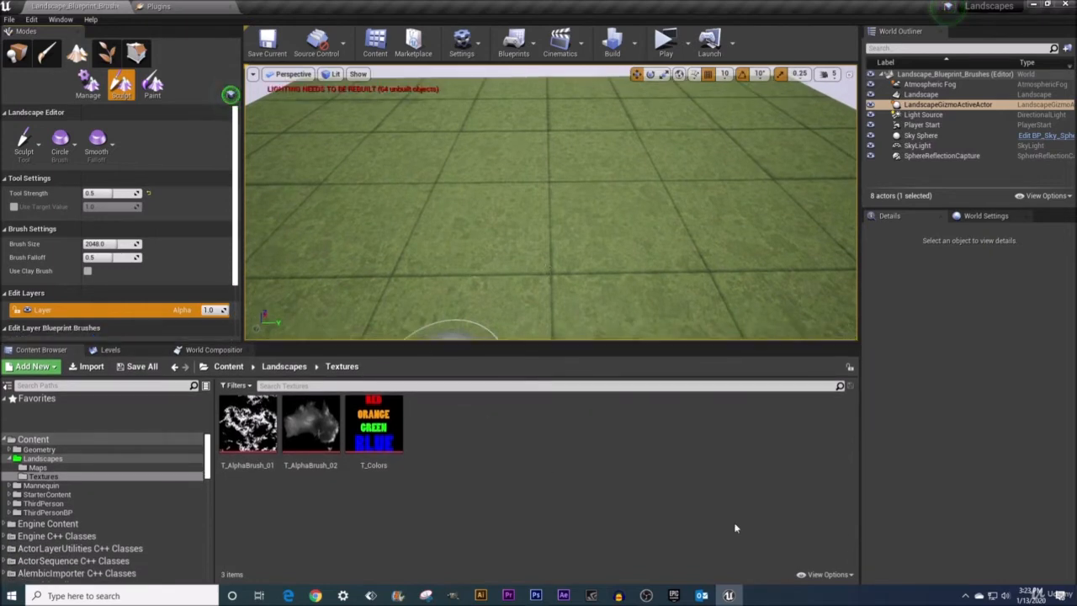
pyautogui.click(839, 575)
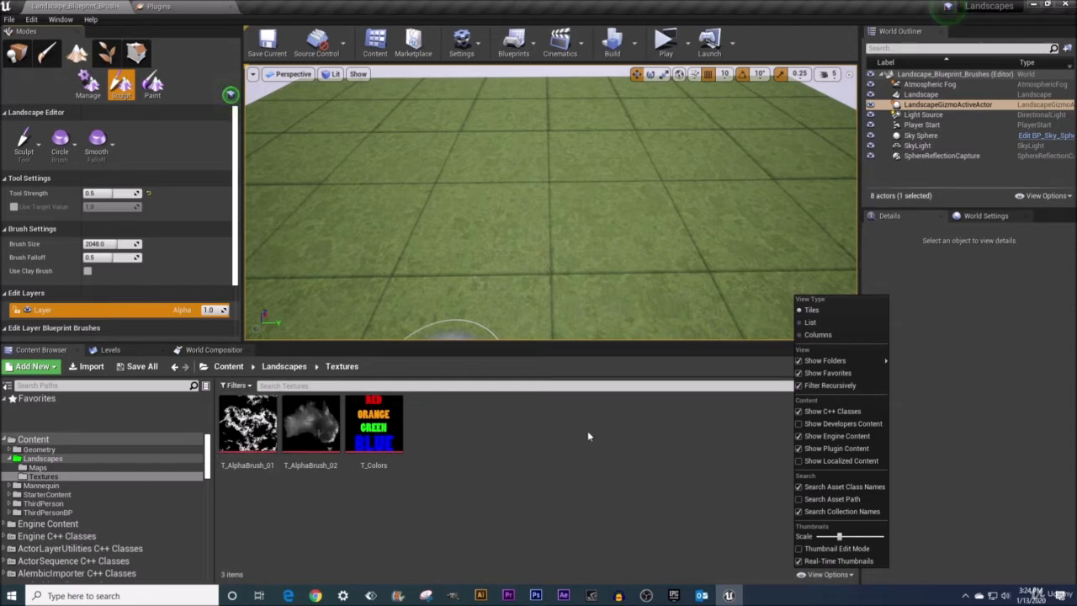
# Hide the Content Browser's sources panel and show it again.
pyautogui.click(6, 386)
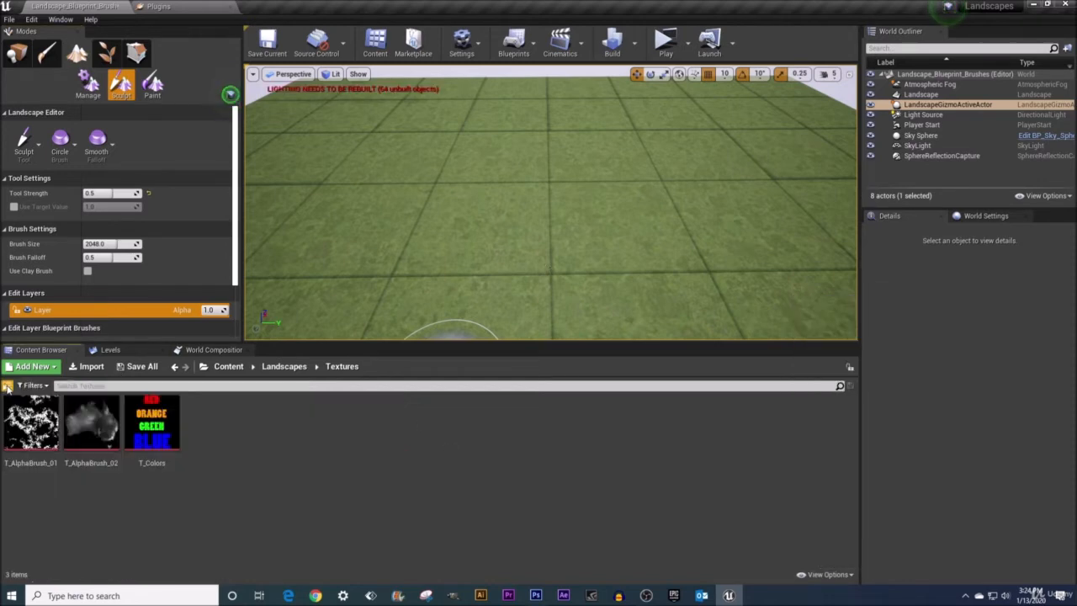
pyautogui.click(7, 387)
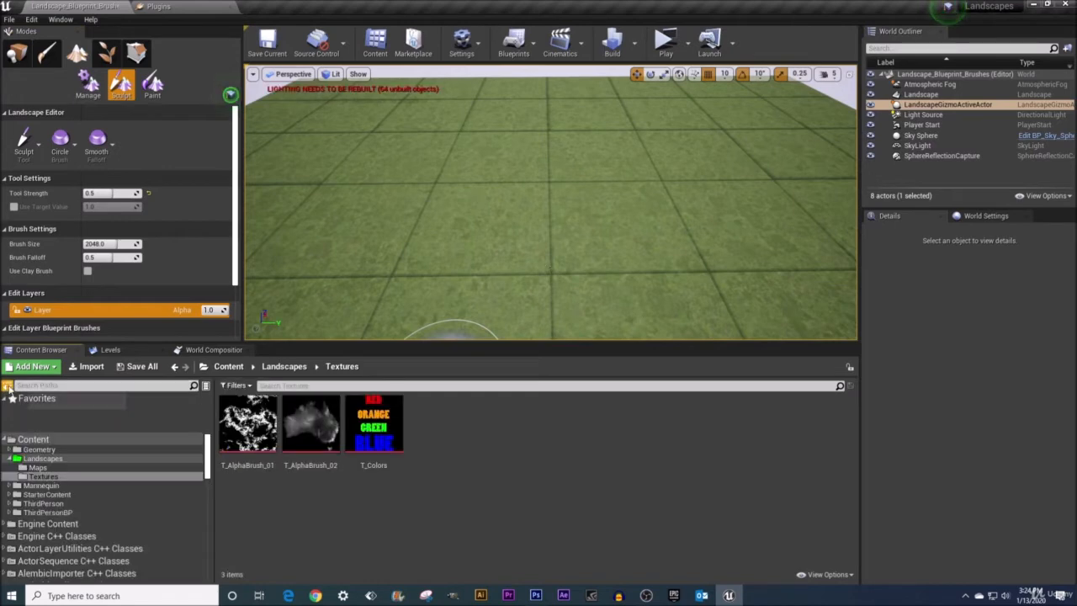
pyautogui.click(8, 387)
pyautogui.click(8, 388)
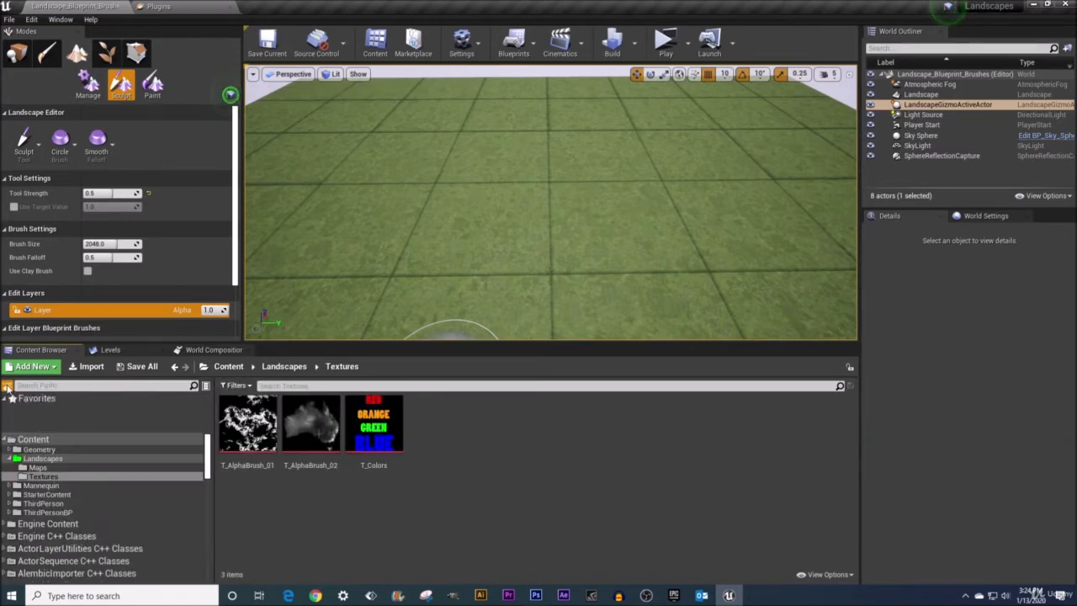
pyautogui.click(8, 387)
pyautogui.click(8, 387)
# Open the BlueprintBrushes folder inside Landmass Content > Landscape in the Content Browser.
pyautogui.moveTo(209, 452); pyautogui.dragTo(209, 509)
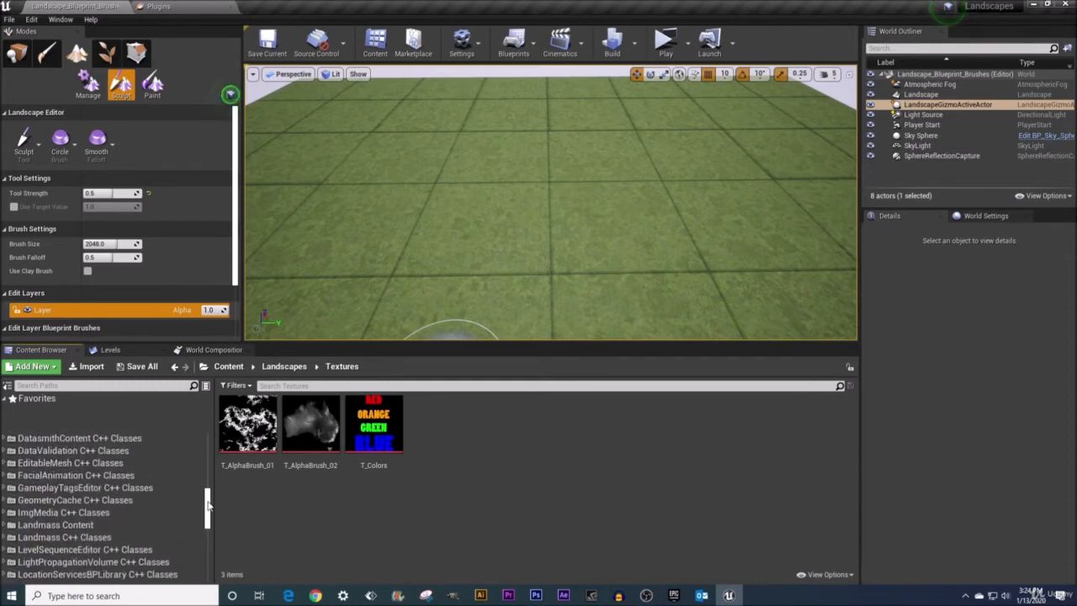
pyautogui.click(39, 525)
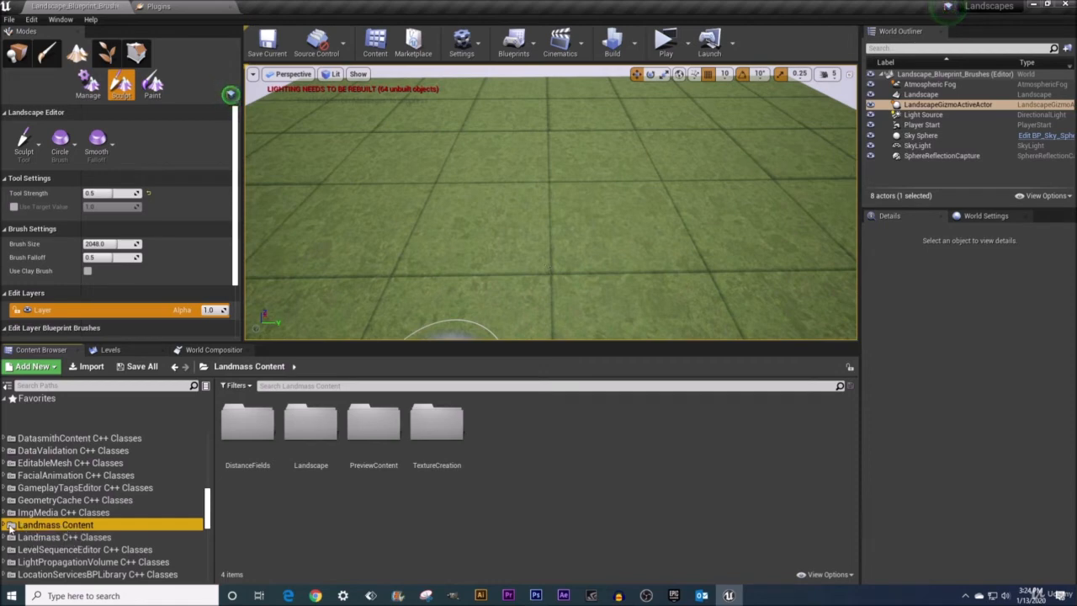
pyautogui.doubleClick(313, 441)
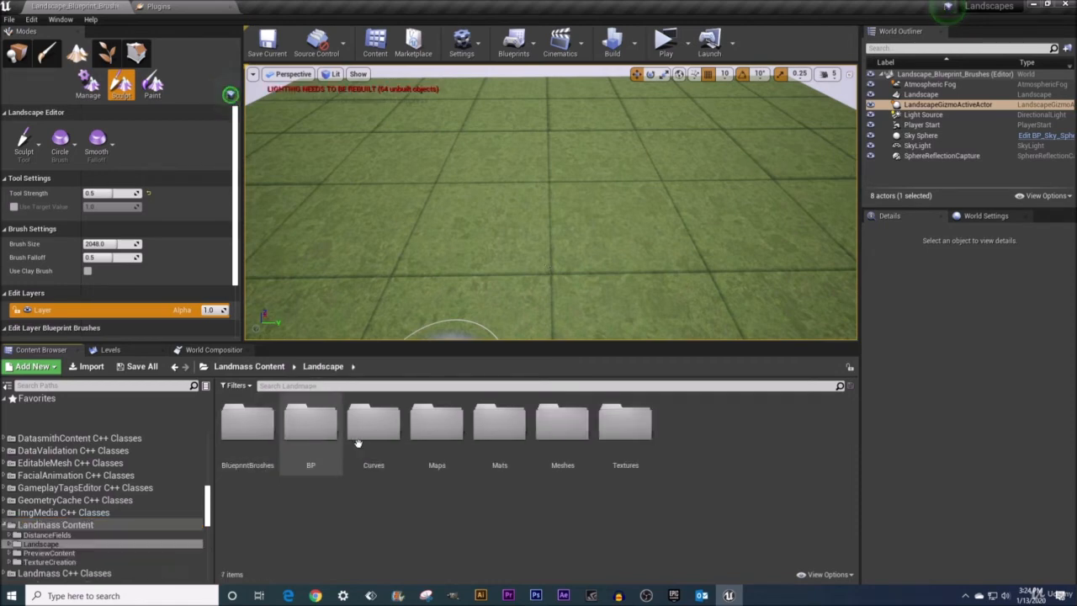
pyautogui.doubleClick(242, 438)
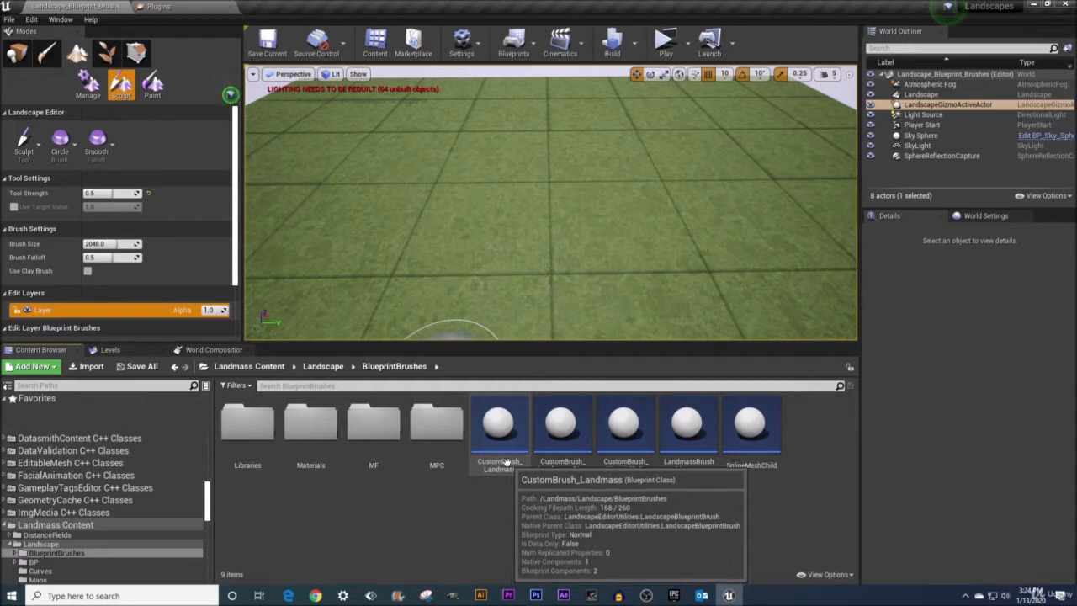
# Place a CustomBrush_Landmass blueprint brush on the landscape and shrink the Content Browser to enlarge the viewport.
pyautogui.click(505, 426)
pyautogui.moveTo(505, 424)
pyautogui.mouseDown()
pyautogui.moveTo(469, 344)
pyautogui.moveTo(476, 233)
pyautogui.moveTo(468, 250)
pyautogui.moveTo(472, 285)
pyautogui.moveTo(502, 240)
pyautogui.moveTo(475, 224)
pyautogui.moveTo(484, 228)
pyautogui.mouseUp()
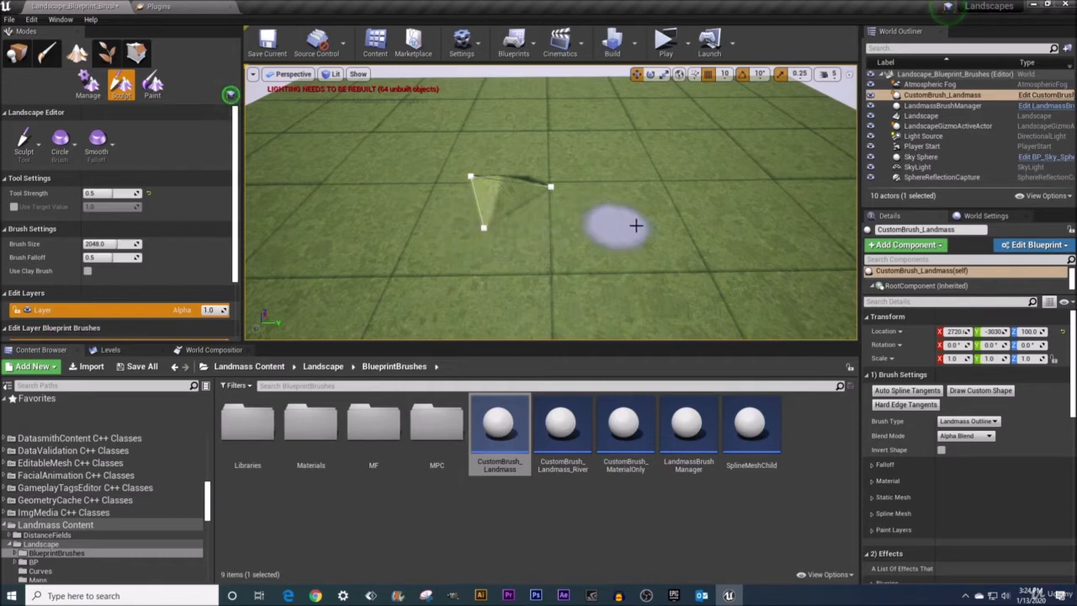
pyautogui.moveTo(552, 226)
pyautogui.mouseDown(button='right')
pyautogui.moveTo(543, 239)
pyautogui.moveTo(515, 211)
pyautogui.moveTo(540, 215)
pyautogui.mouseUp(button='right')
pyautogui.moveTo(535, 343); pyautogui.dragTo(535, 441)
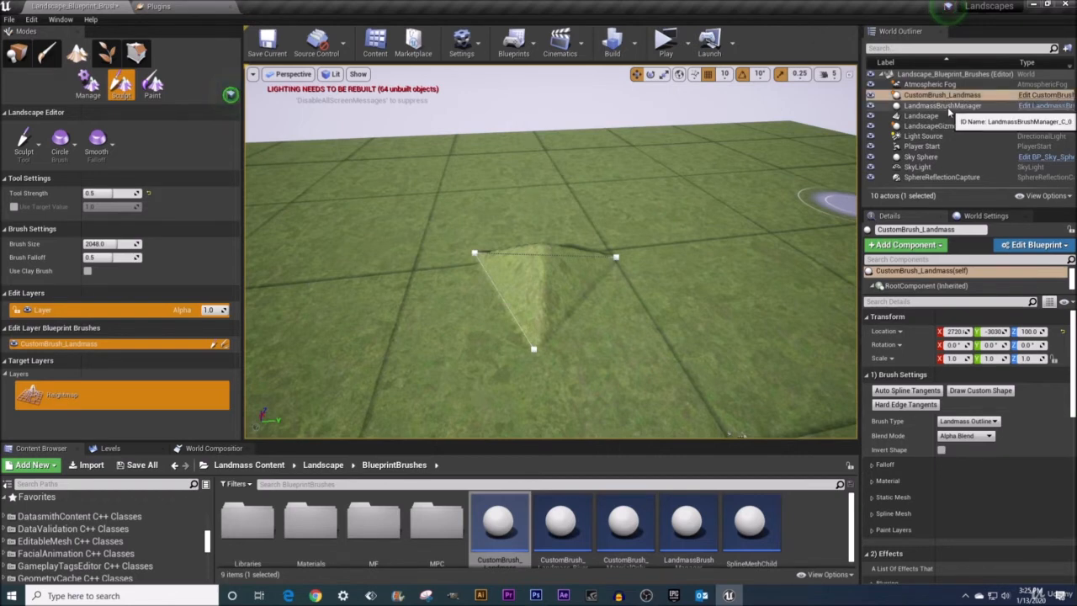
# Inspect the details of the LandmassBrushManager actor and reselect the CustomBrush_Landmass actor.
pyautogui.click(943, 106)
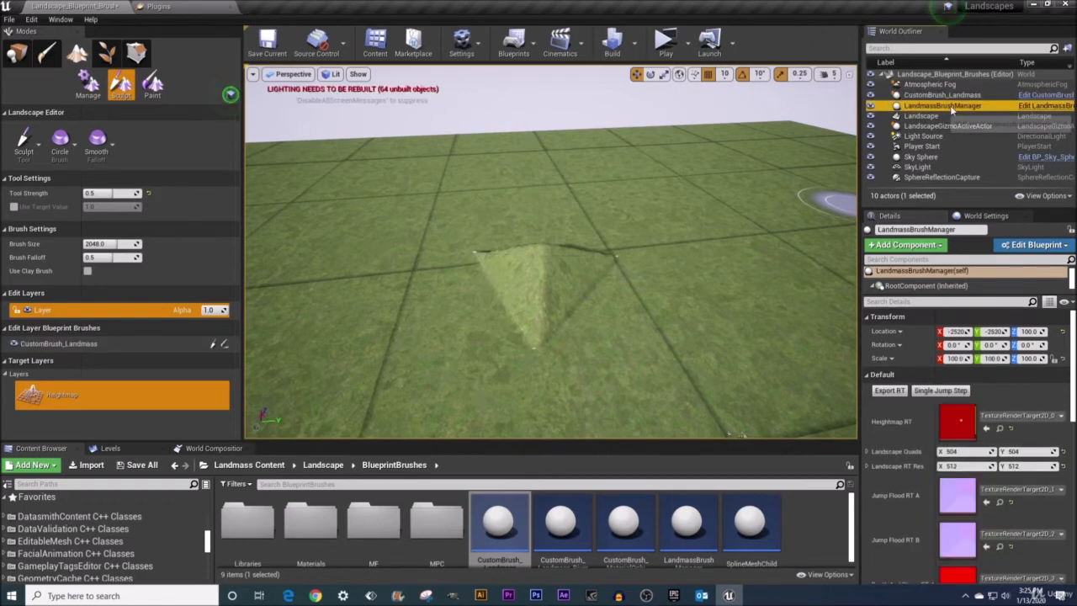
pyautogui.click(930, 95)
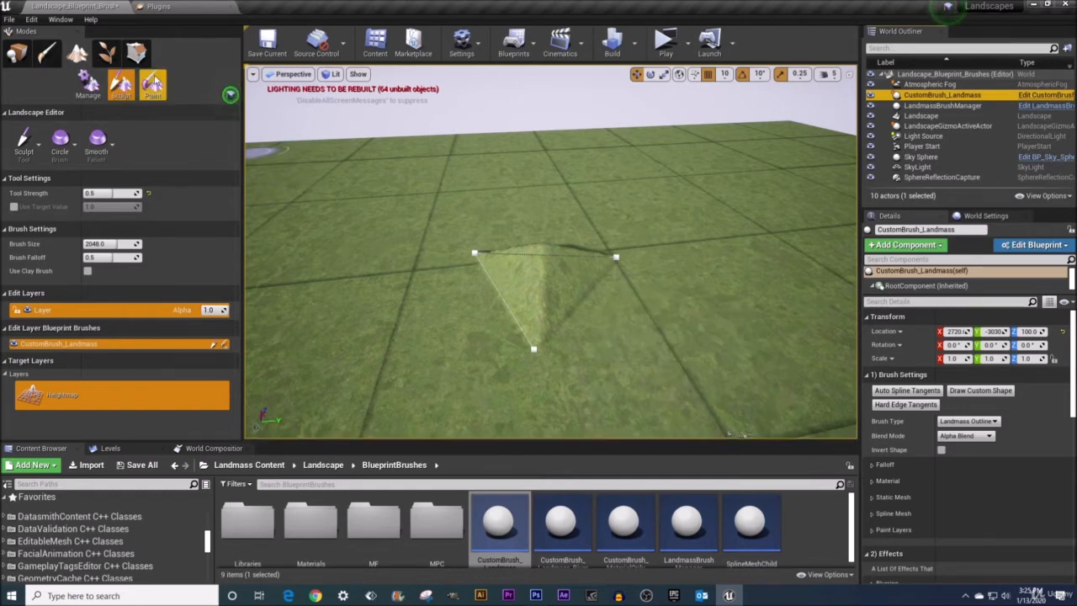
# Switch the sculpting tool to Blueprint Brushes, enlarge the Content Browser and narrow the Modes panel.
pyautogui.click(25, 145)
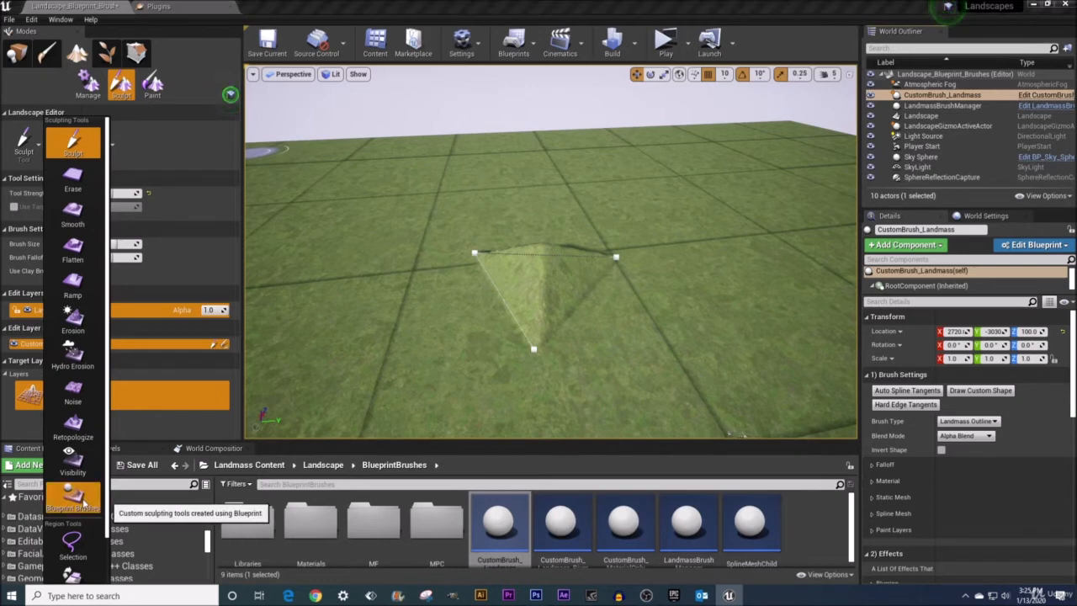
pyautogui.click(82, 502)
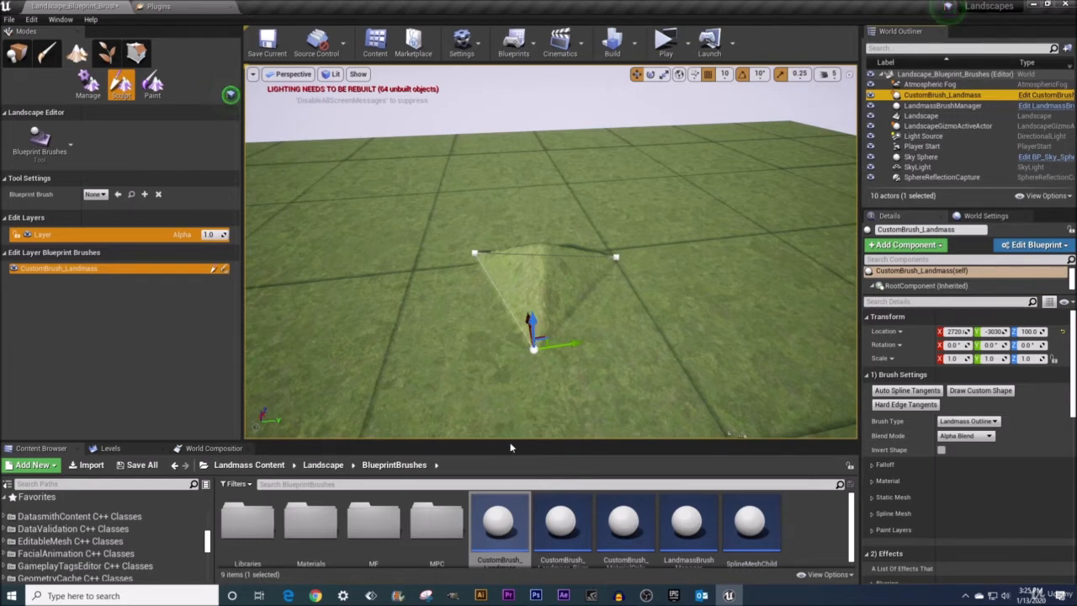
pyautogui.moveTo(510, 445); pyautogui.dragTo(510, 387)
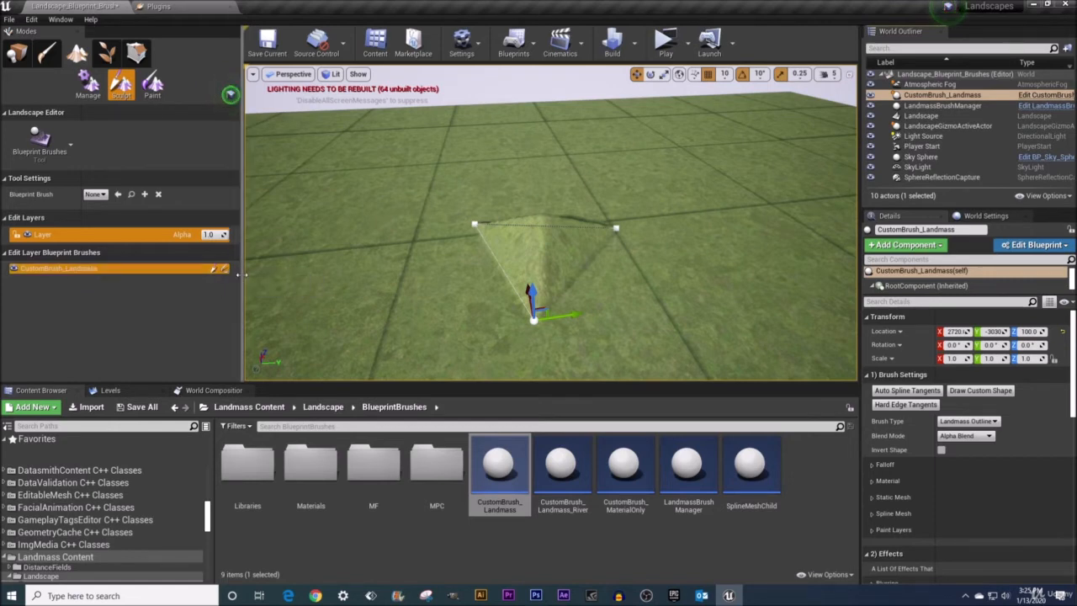
pyautogui.moveTo(238, 274); pyautogui.dragTo(192, 273)
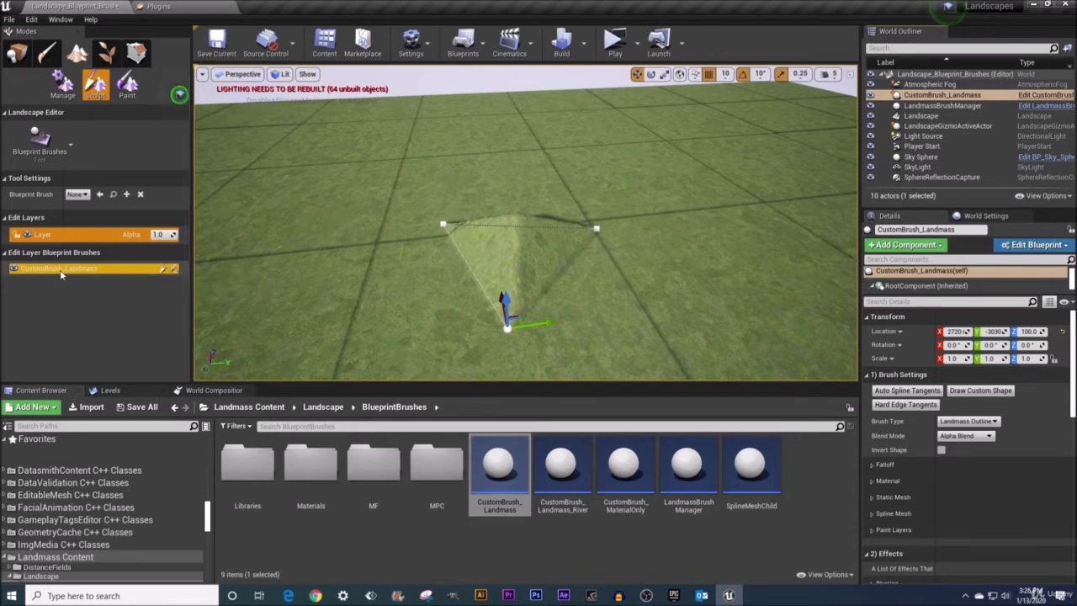
# Toggle the CustomBrush_Landmass brush's effect on the heightmap off and back on.
pyautogui.click(165, 271)
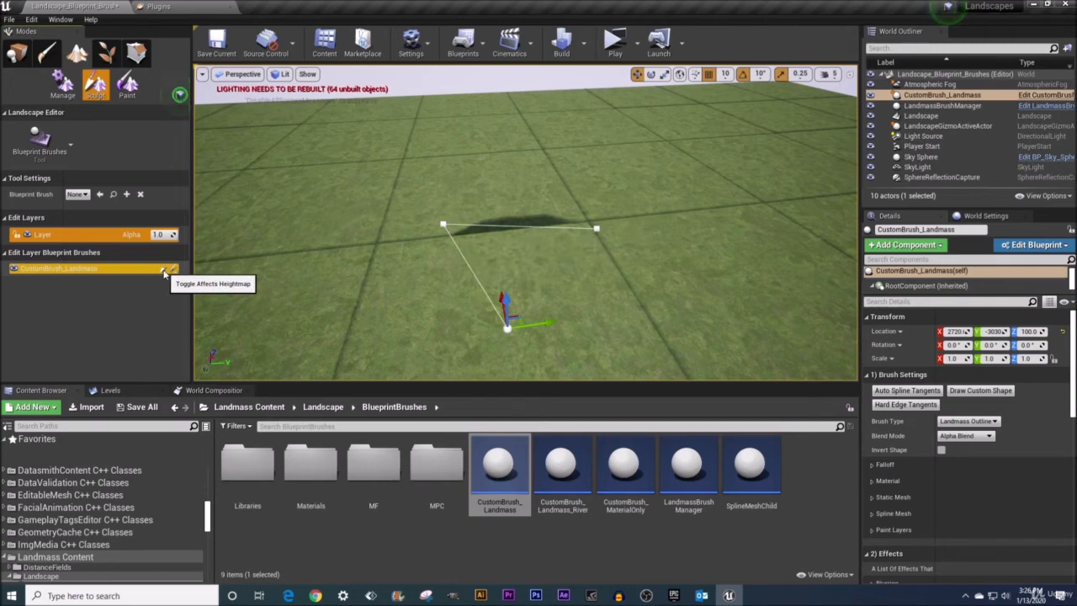
pyautogui.moveTo(499, 280)
pyautogui.mouseDown(button='right')
pyautogui.moveTo(476, 253)
pyautogui.moveTo(358, 284)
pyautogui.mouseUp(button='right')
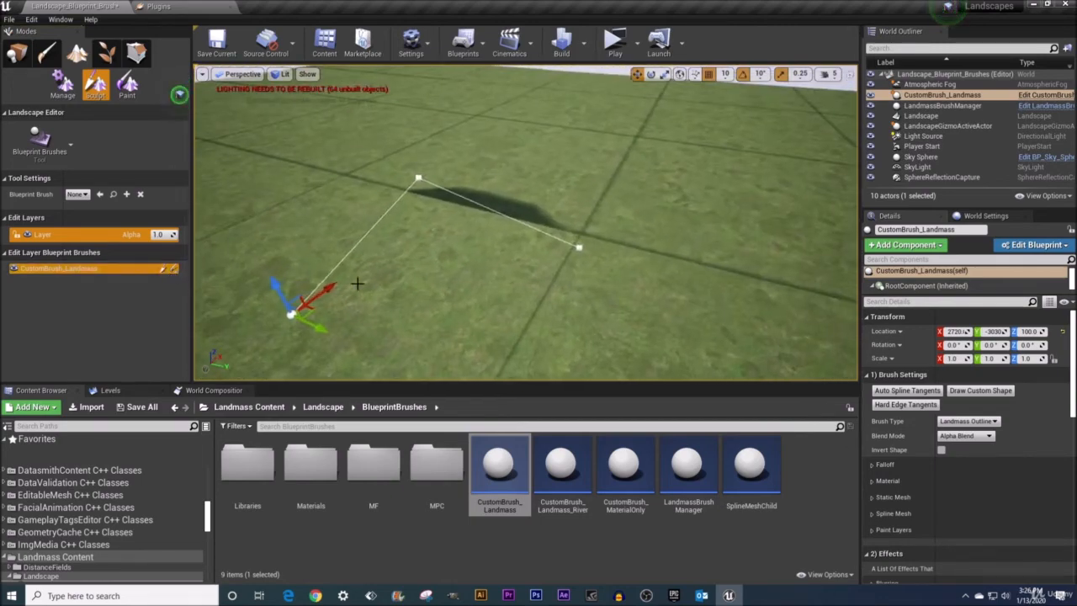
pyautogui.click(163, 269)
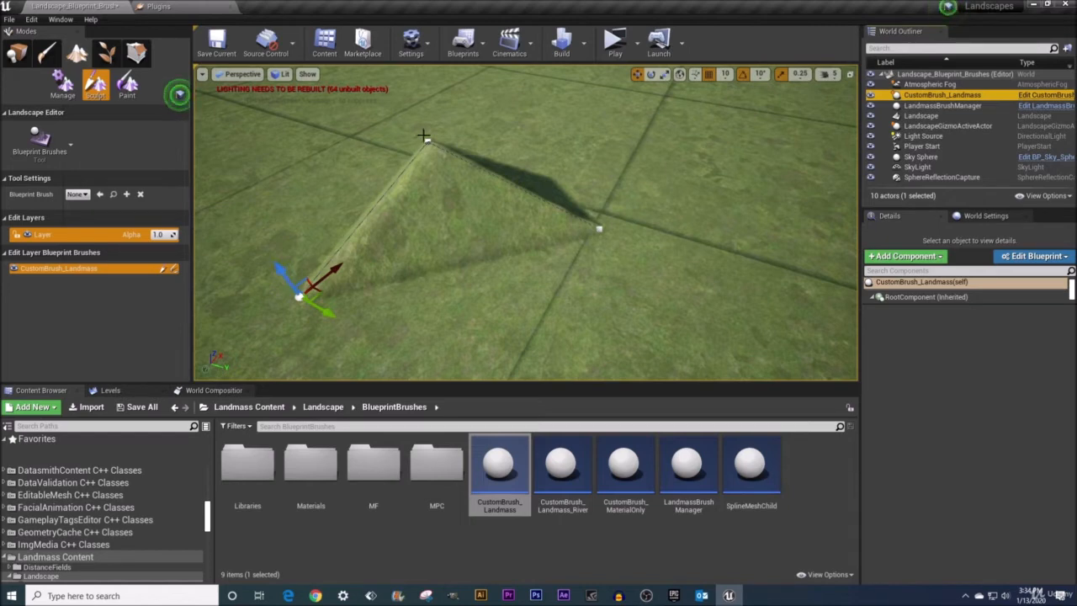
pyautogui.click(599, 227)
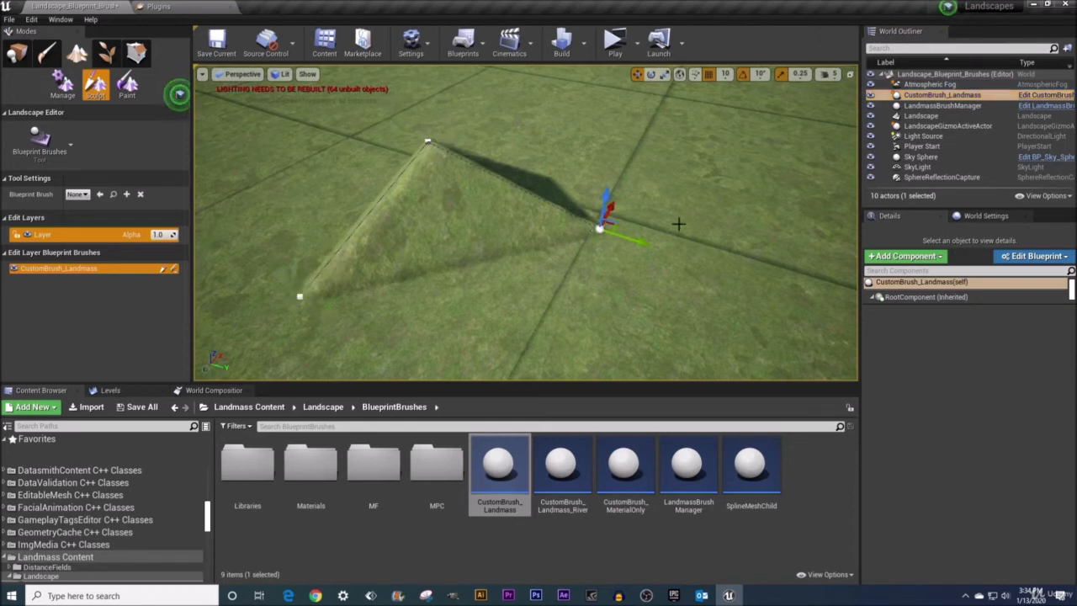
pyautogui.moveTo(605, 194); pyautogui.dragTo(621, 251)
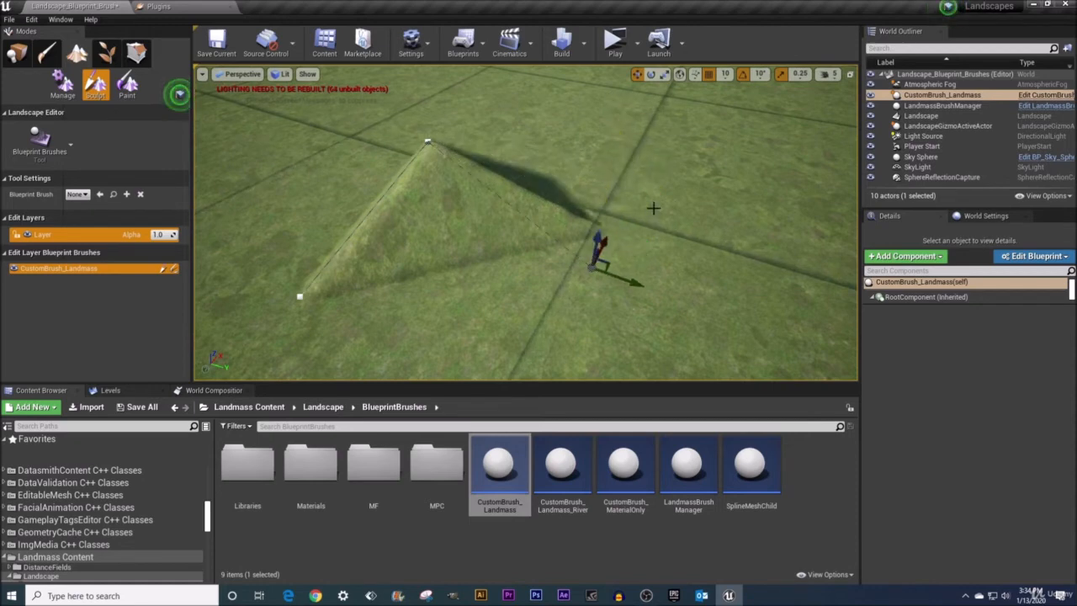
pyautogui.hotkey('ctrl', 'z')
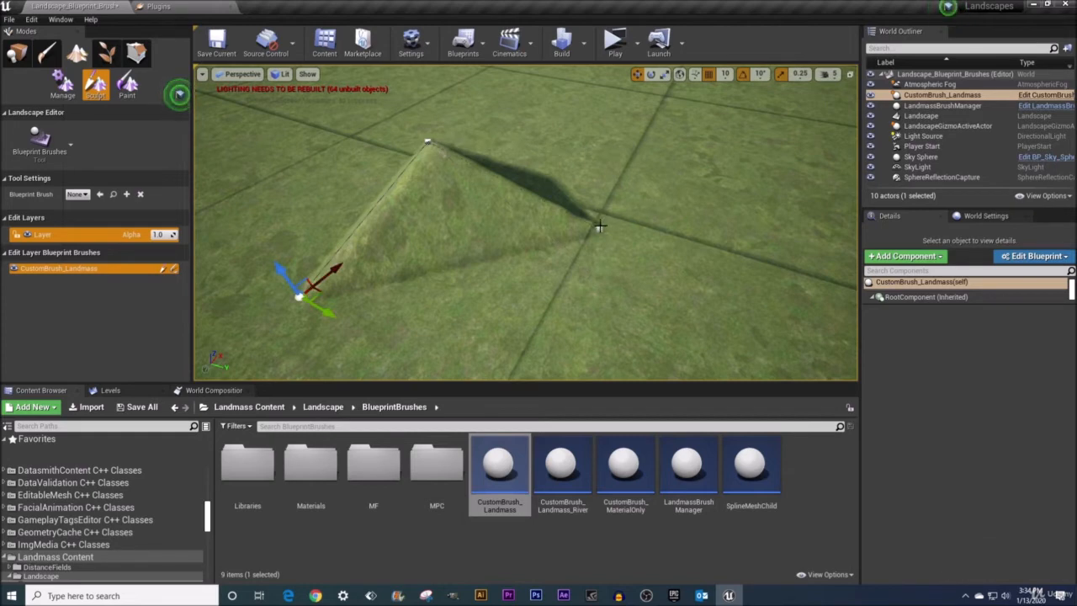
# Move the landmass brush's spline point opposite its origin outward along the Y axis to widen the hill.
pyautogui.click(600, 226)
pyautogui.moveTo(646, 240); pyautogui.dragTo(751, 284)
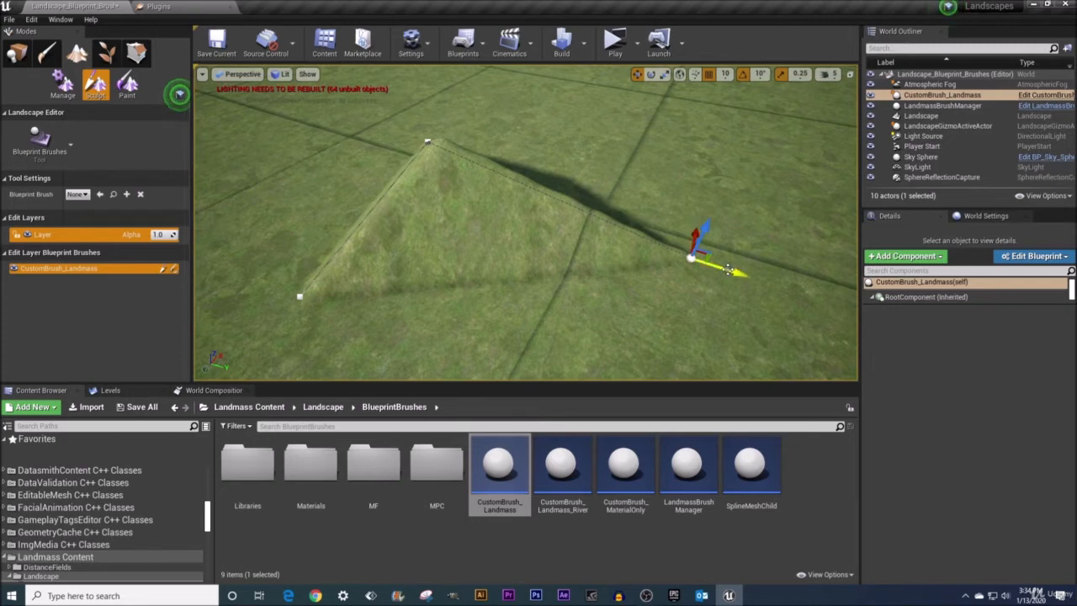
# Reselect the CustomBrush_Landmass actor after viewing LandmassBrushManager, and raise the brush to a Z location of 190.
pyautogui.click(942, 105)
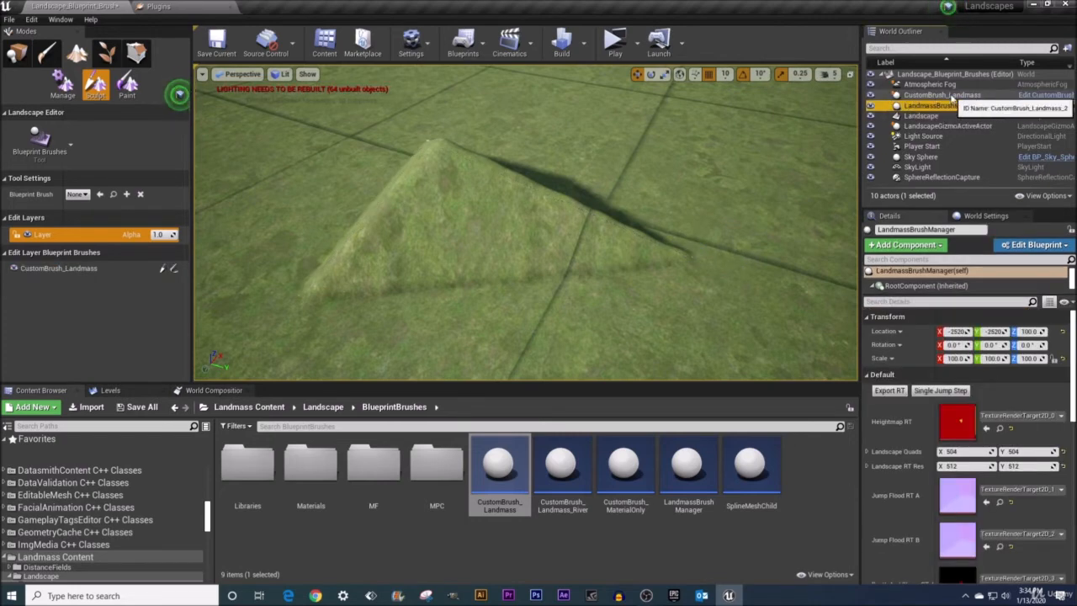
pyautogui.click(964, 96)
pyautogui.click(929, 105)
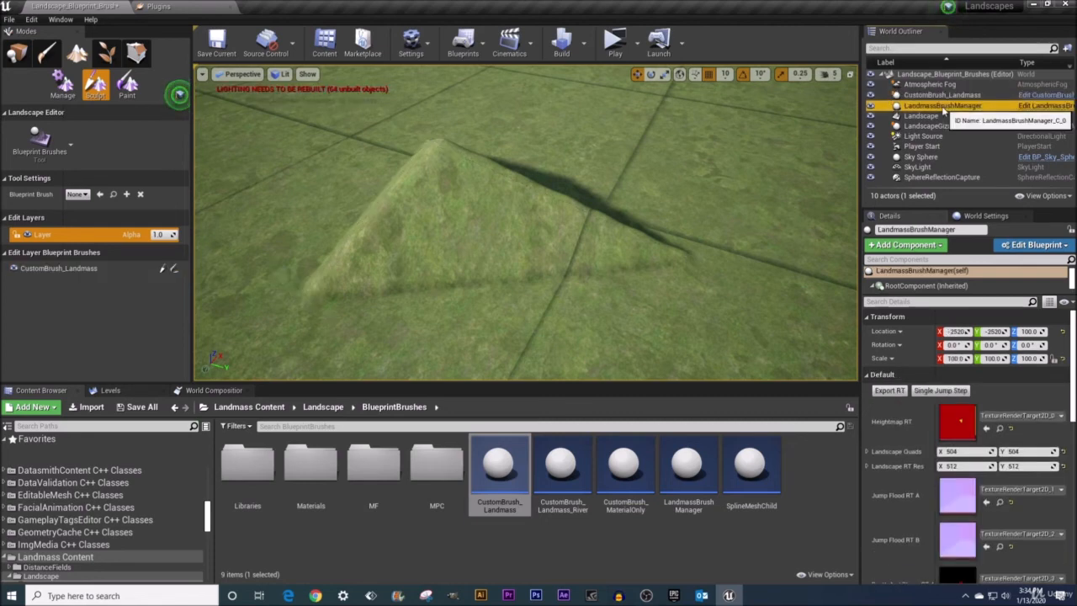
pyautogui.click(935, 95)
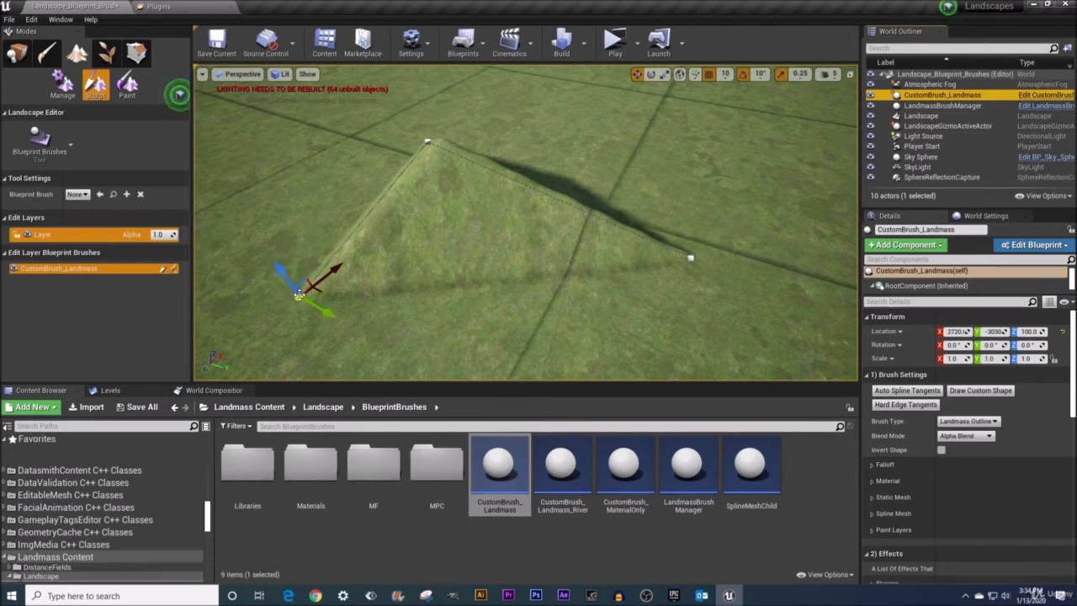
pyautogui.moveTo(292, 282)
pyautogui.mouseDown()
pyautogui.moveTo(223, 187)
pyautogui.moveTo(277, 266)
pyautogui.mouseUp()
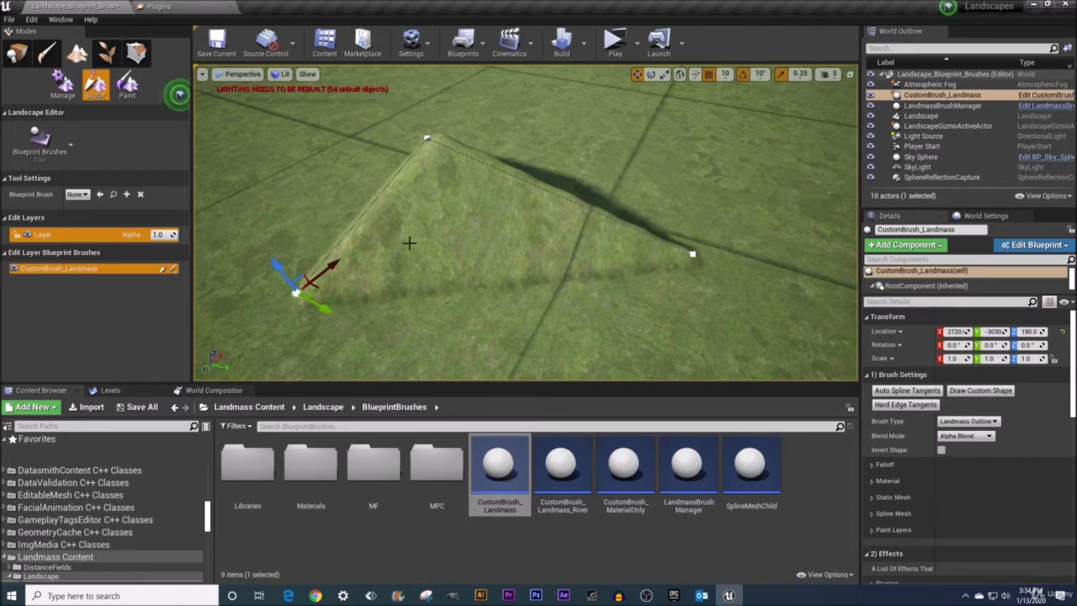
# Duplicate the corner spline point along the hill's shaded edge and adjust a tangent handle near that corner.
pyautogui.press('a')
pyautogui.moveTo(471, 223); pyautogui.dragTo(665, 220, button='right')
pyautogui.moveTo(286, 257); pyautogui.dragTo(504, 243, button='right')
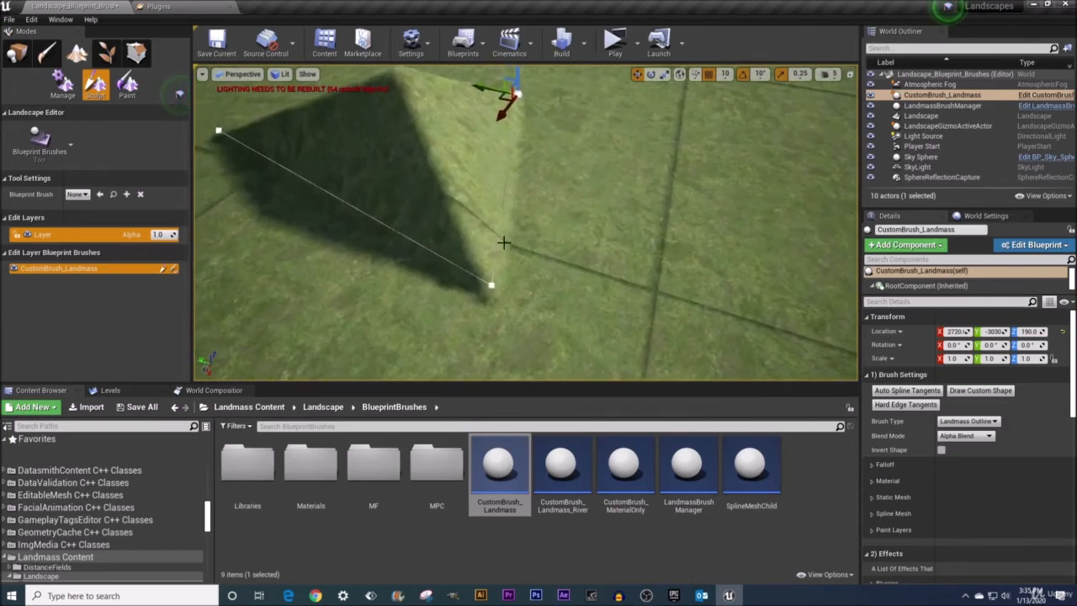
pyautogui.click(491, 284)
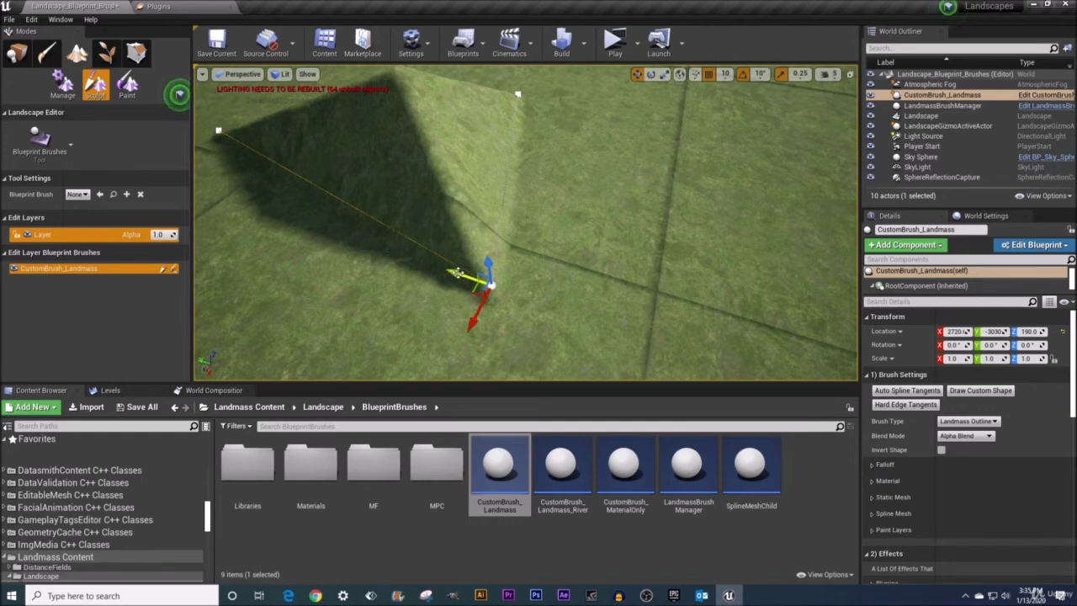
pyautogui.keyDown('alt'); pyautogui.moveTo(455, 273); pyautogui.dragTo(303, 219); pyautogui.keyUp('alt')
pyautogui.keyDown('alt'); pyautogui.moveTo(256, 261); pyautogui.dragTo(227, 250); pyautogui.keyUp('alt')
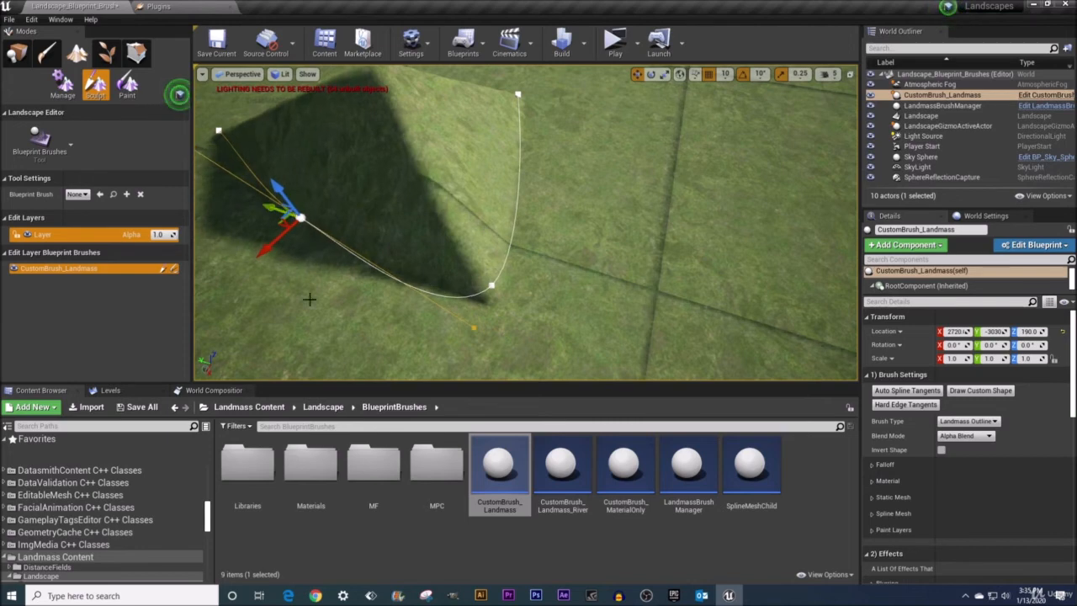
pyautogui.click(474, 328)
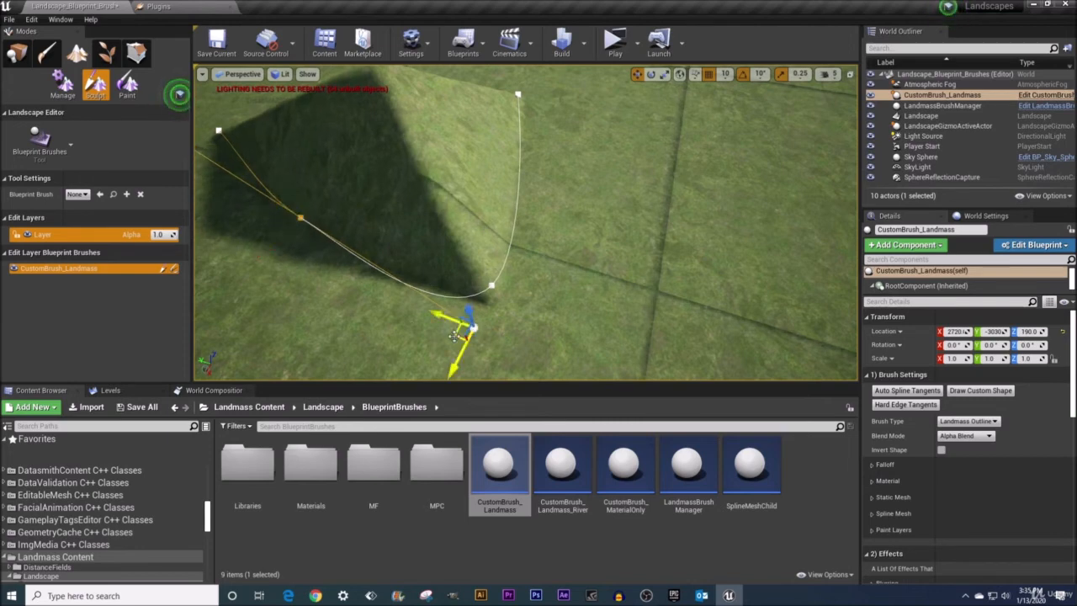
pyautogui.moveTo(457, 354); pyautogui.dragTo(490, 286)
# Duplicate the spline point in the middle of the shaded edge toward the far corner along the Y axis.
pyautogui.moveTo(324, 299); pyautogui.dragTo(261, 291, button='right')
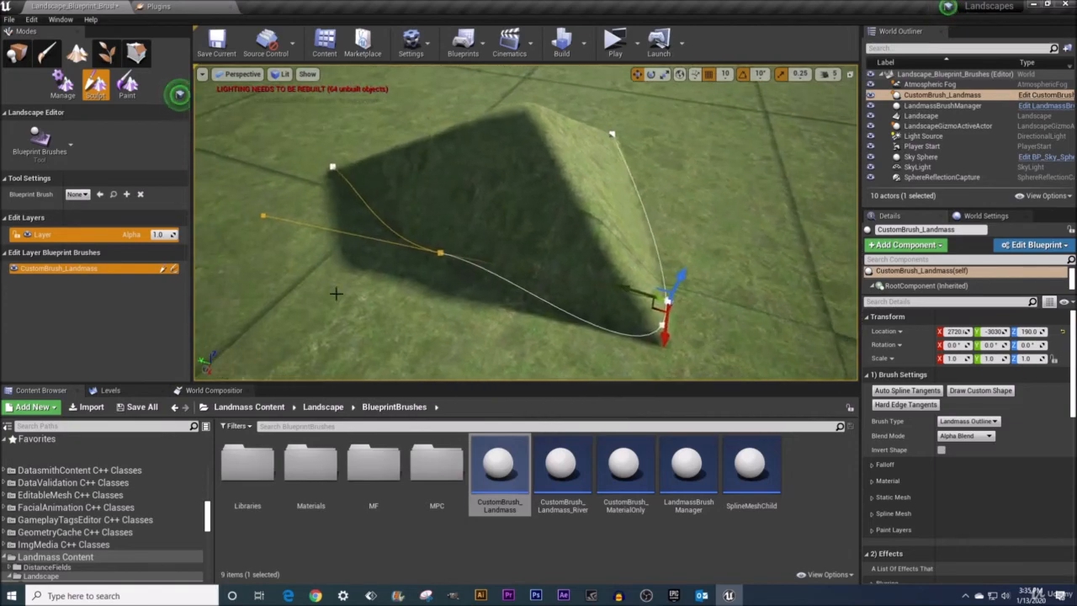
pyautogui.moveTo(413, 295); pyautogui.dragTo(312, 244, button='right')
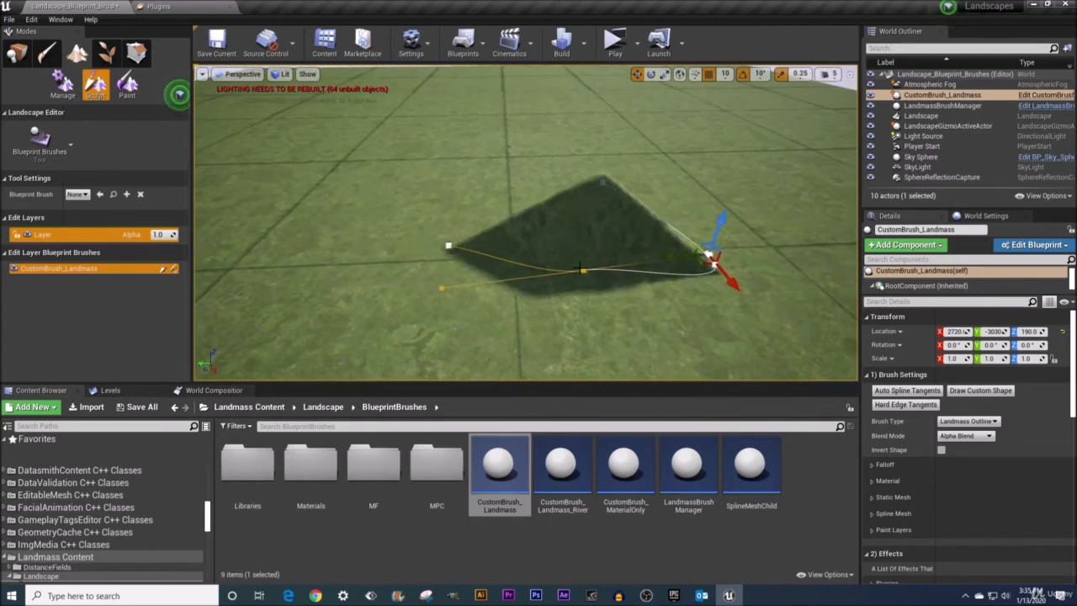
pyautogui.click(583, 269)
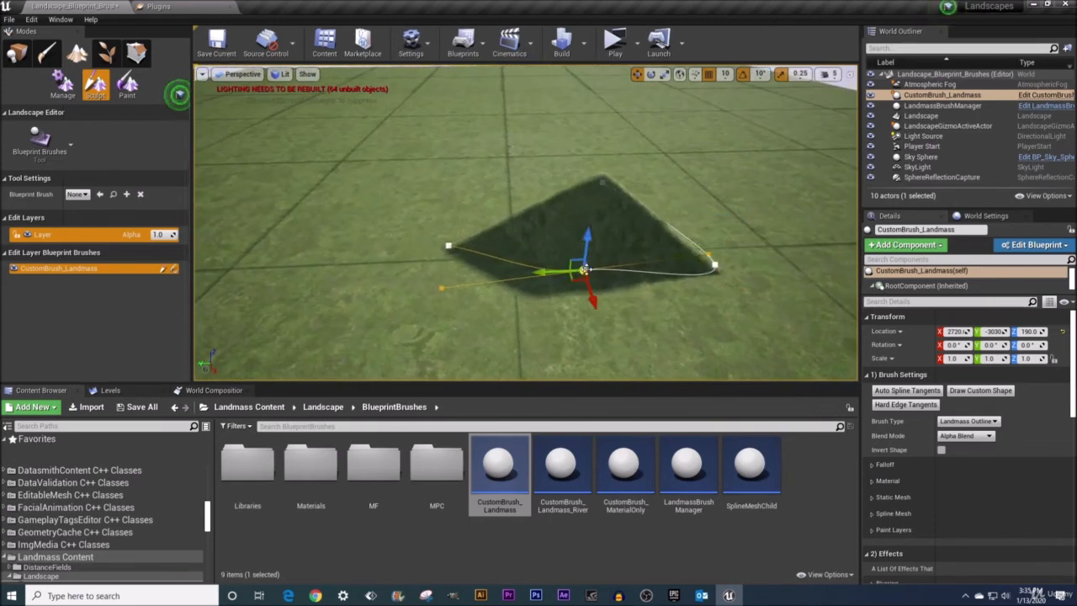
pyautogui.keyDown('alt'); pyautogui.moveTo(545, 266); pyautogui.dragTo(460, 271); pyautogui.keyUp('alt')
# Stretch the far corner spline point outward along the Y axis to lengthen the landmass into a long ridge.
pyautogui.click(448, 244)
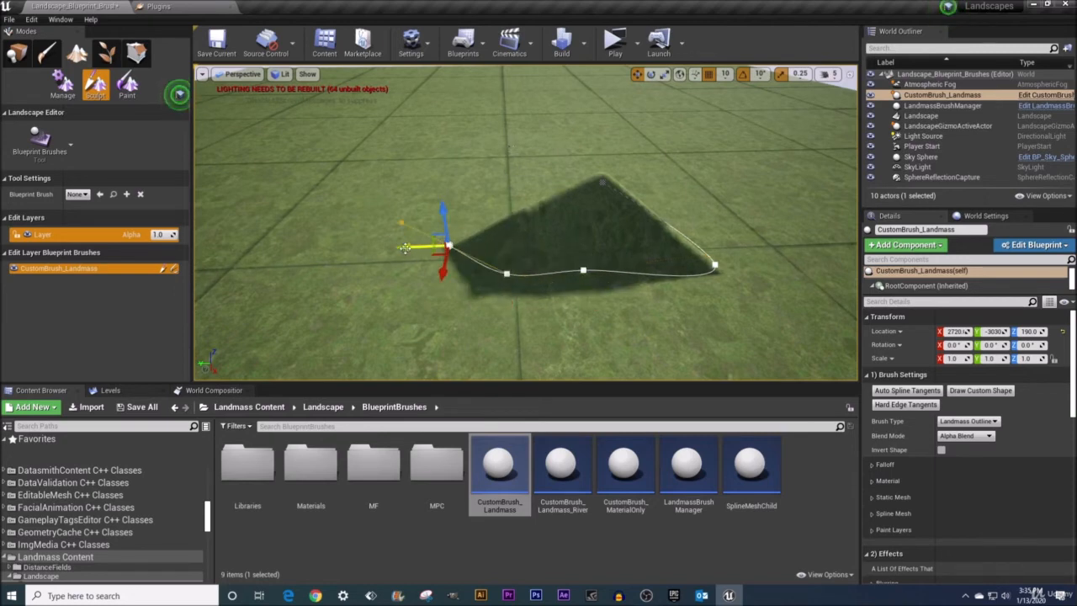
pyautogui.moveTo(407, 248); pyautogui.dragTo(143, 259)
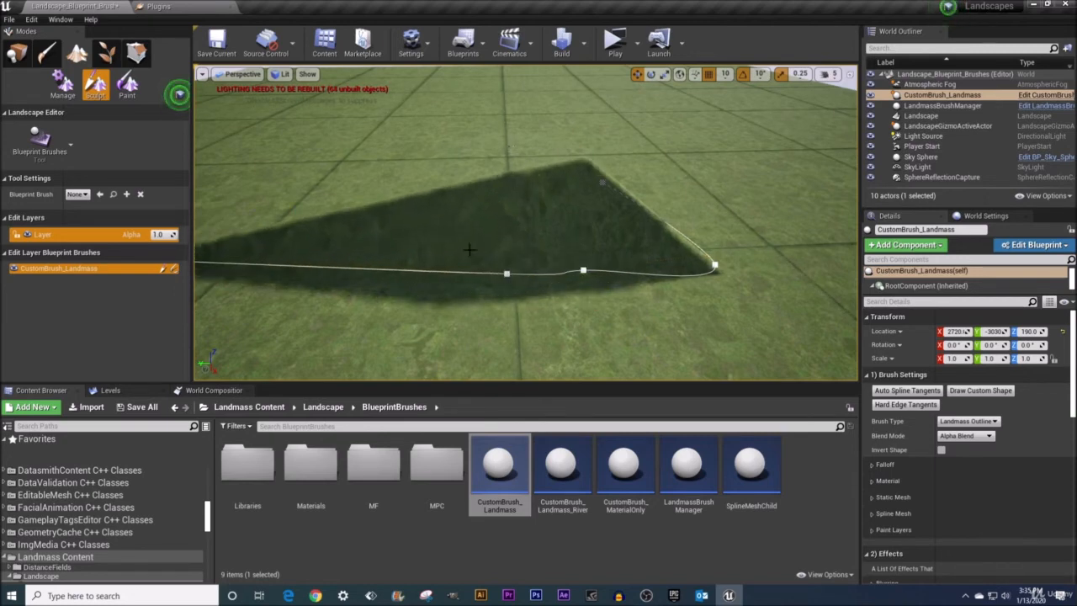
pyautogui.moveTo(472, 227); pyautogui.dragTo(362, 228, button='right')
pyautogui.moveTo(470, 250)
pyautogui.mouseDown(button='right')
pyautogui.moveTo(513, 244)
pyautogui.moveTo(523, 231)
pyautogui.moveTo(470, 250)
pyautogui.mouseUp(button='right')
pyautogui.scroll(1, 470, 250)
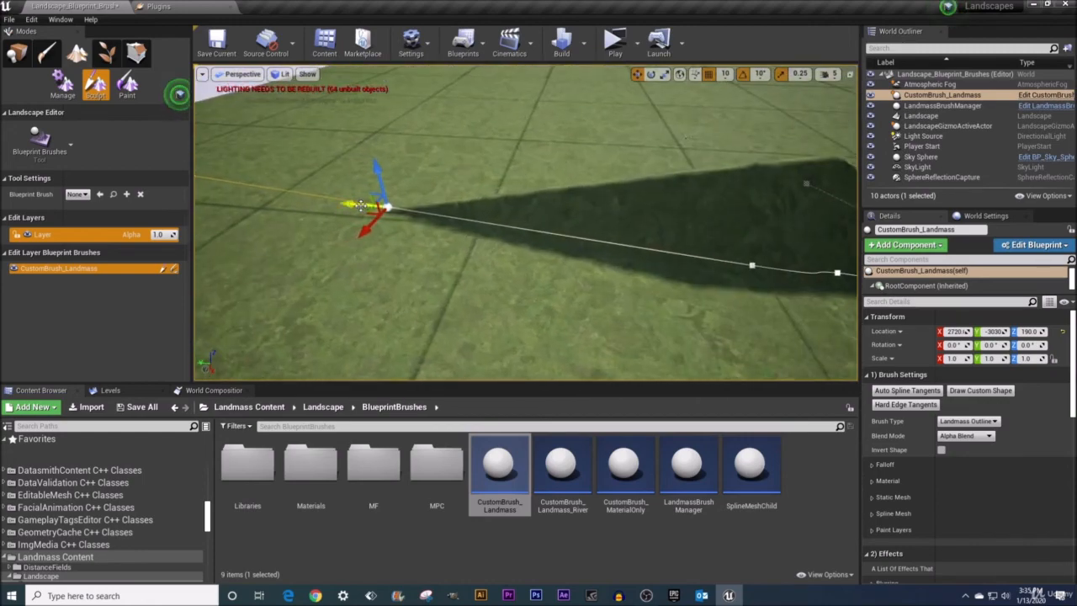
pyautogui.moveTo(357, 205); pyautogui.dragTo(135, 170)
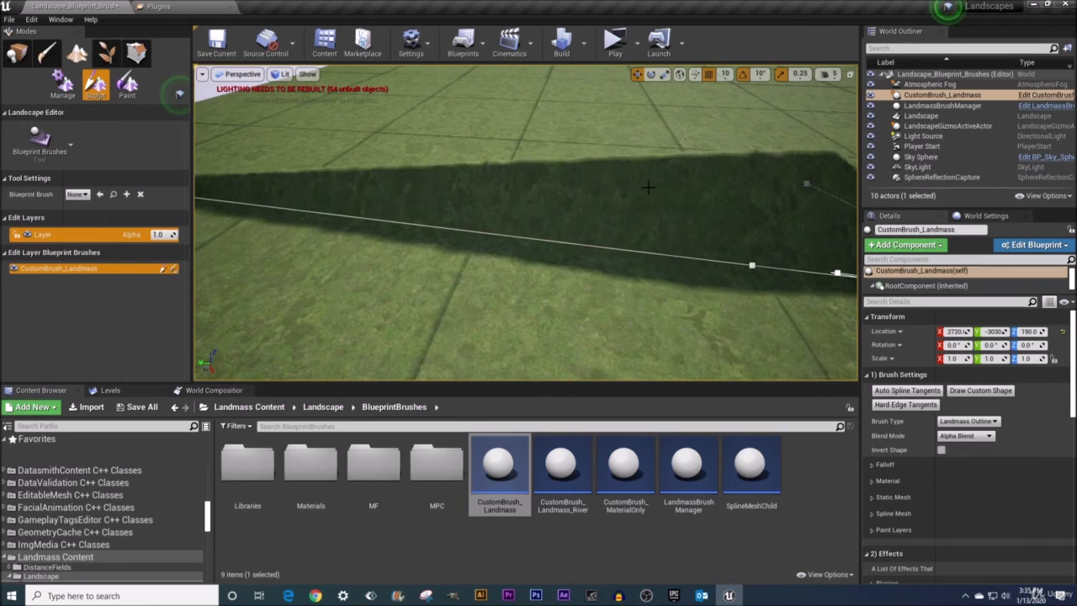
# Duplicate spline points along the ridge's shaded edge toward its far end, bowing the outline outward into a curved bulge.
pyautogui.scroll(-3, 648, 187)
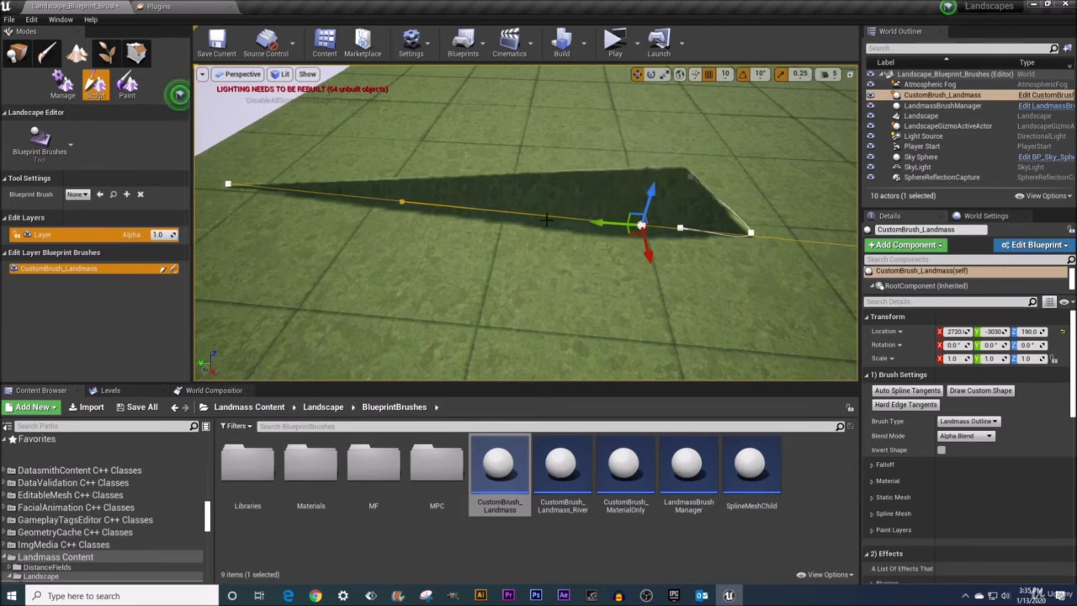
pyautogui.moveTo(637, 220); pyautogui.dragTo(589, 207, button='right')
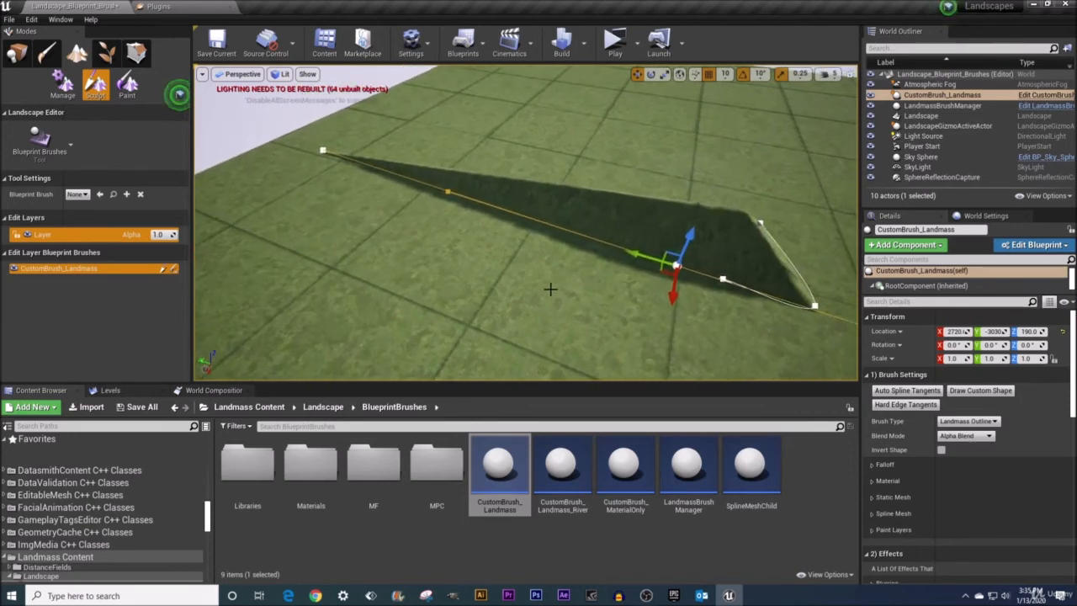
pyautogui.keyDown('alt'); pyautogui.moveTo(629, 254); pyautogui.dragTo(382, 162); pyautogui.keyUp('alt')
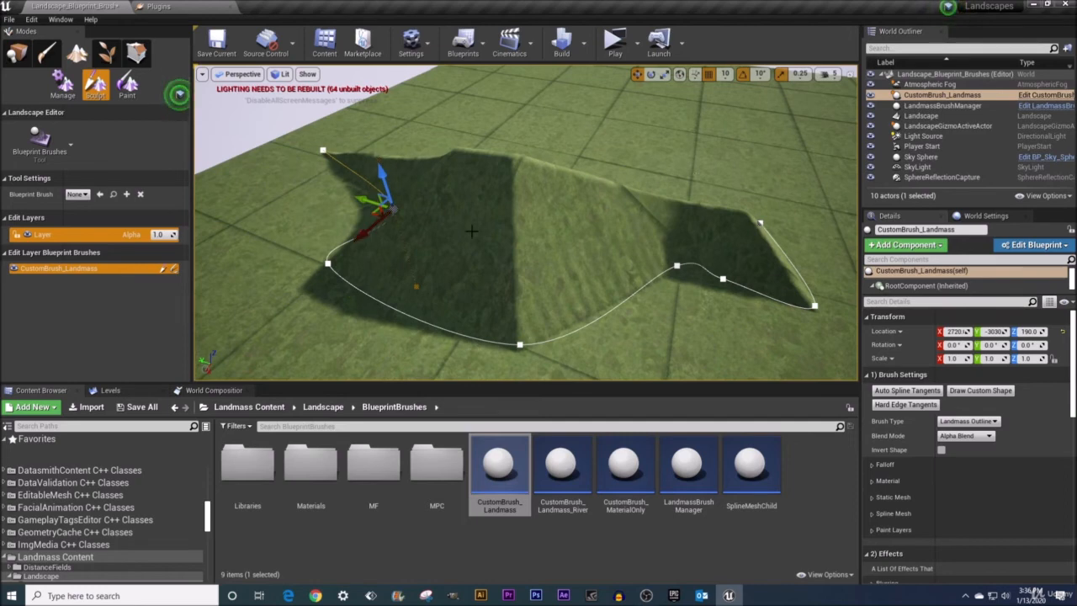
pyautogui.moveTo(471, 231); pyautogui.dragTo(446, 222, button='right')
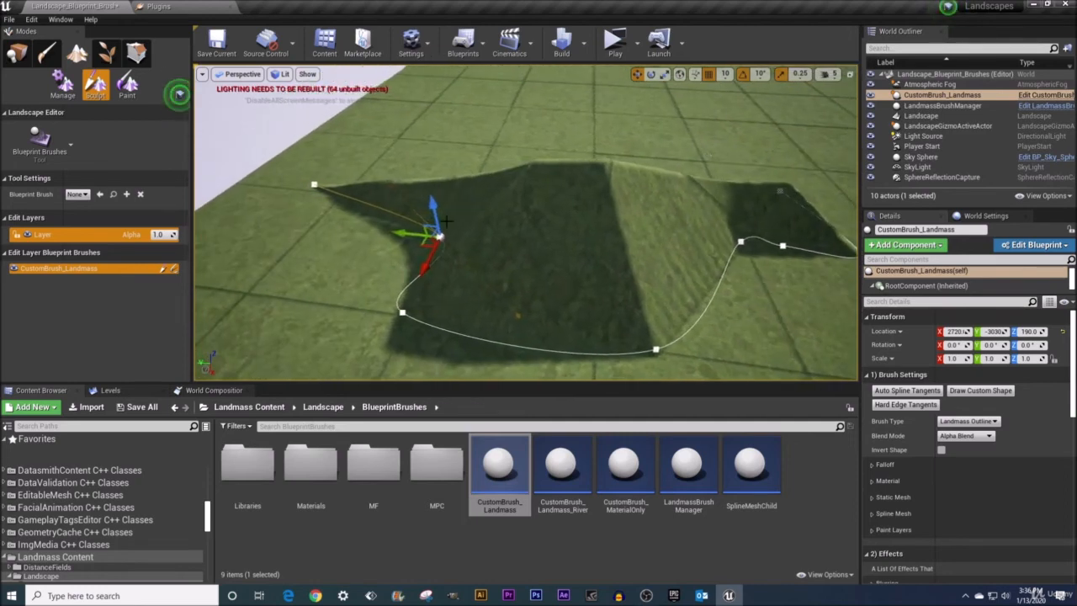
pyautogui.keyDown('alt'); pyautogui.moveTo(410, 236); pyautogui.dragTo(345, 228); pyautogui.keyUp('alt')
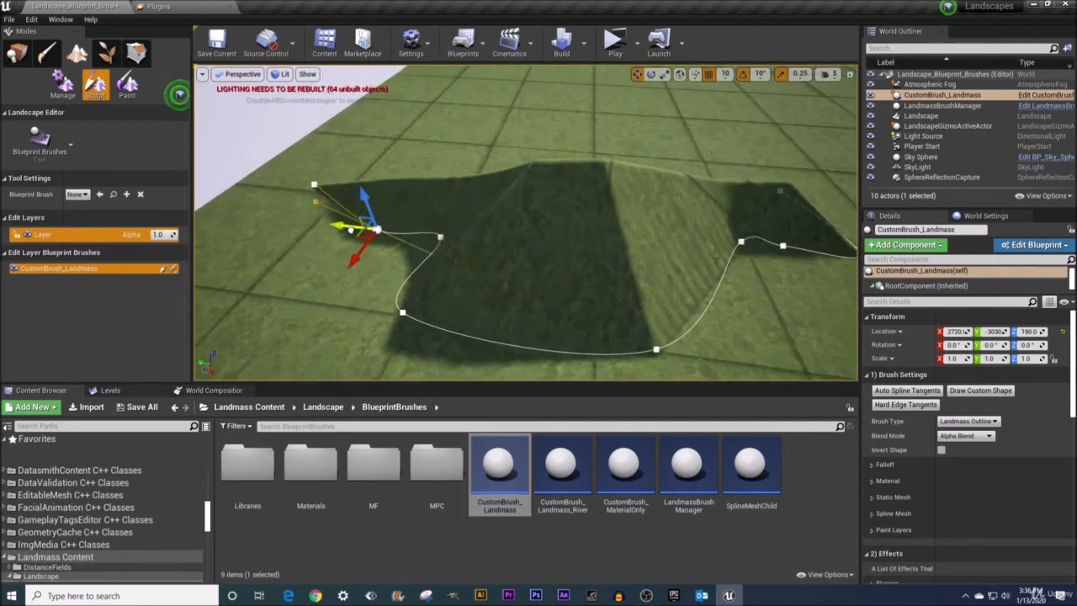
# Move the ridge's far end spline point across the ground plane and duplicate its neighbouring point inward to indent the outline.
pyautogui.click(314, 184)
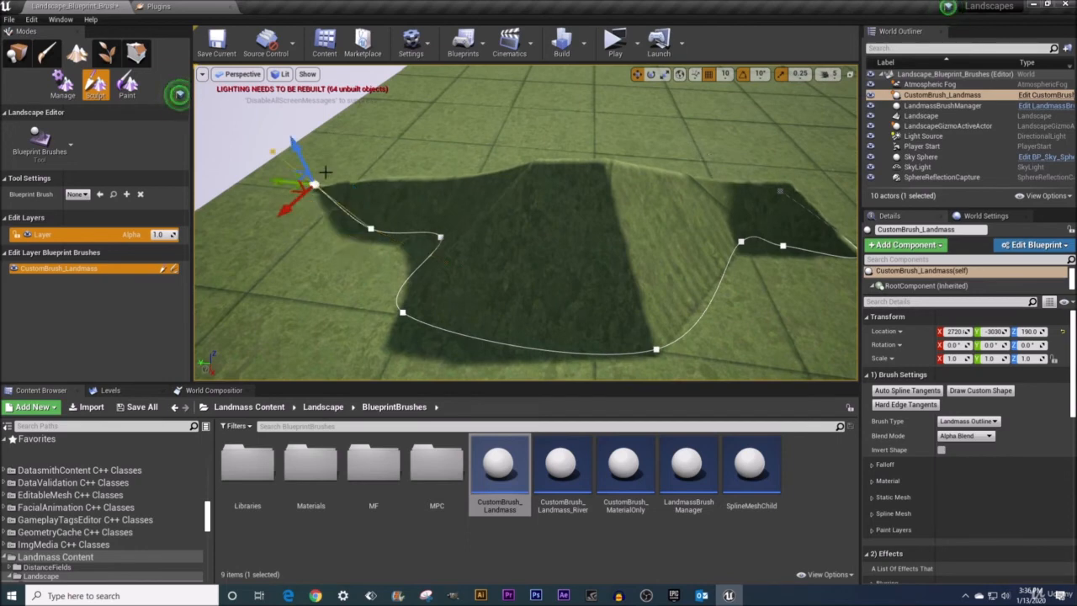
pyautogui.moveTo(301, 188); pyautogui.dragTo(353, 120)
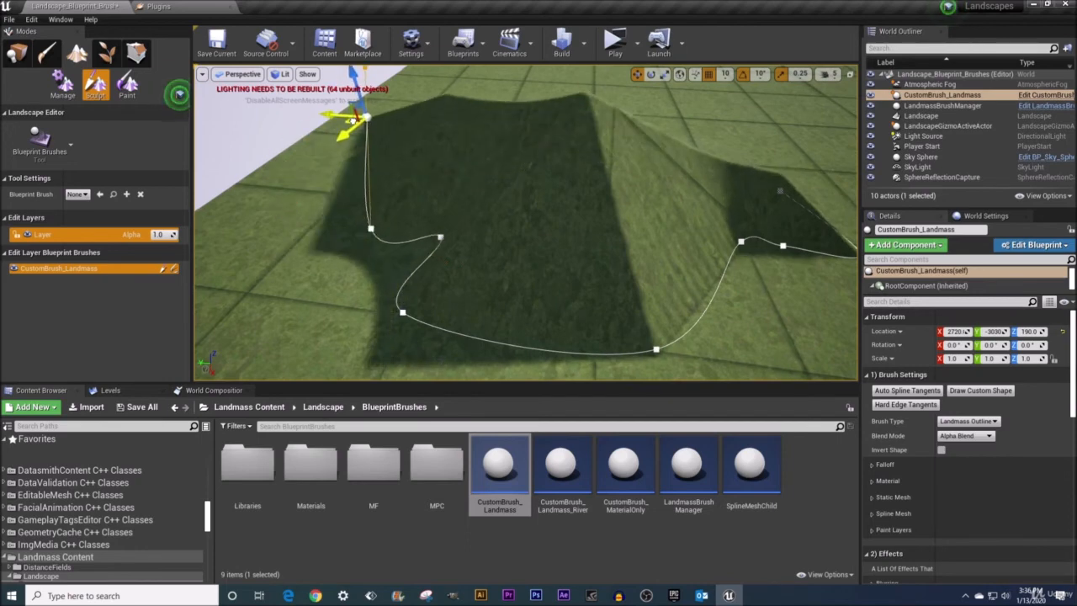
pyautogui.moveTo(360, 145); pyautogui.dragTo(316, 149, button='right')
pyautogui.click(447, 239)
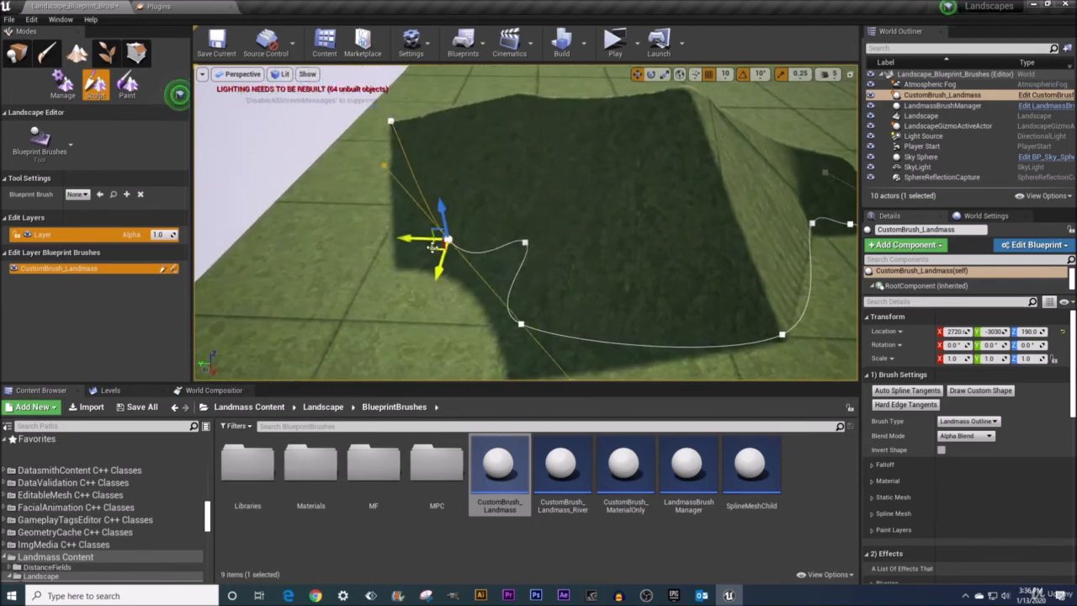
pyautogui.moveTo(432, 246); pyautogui.dragTo(530, 185)
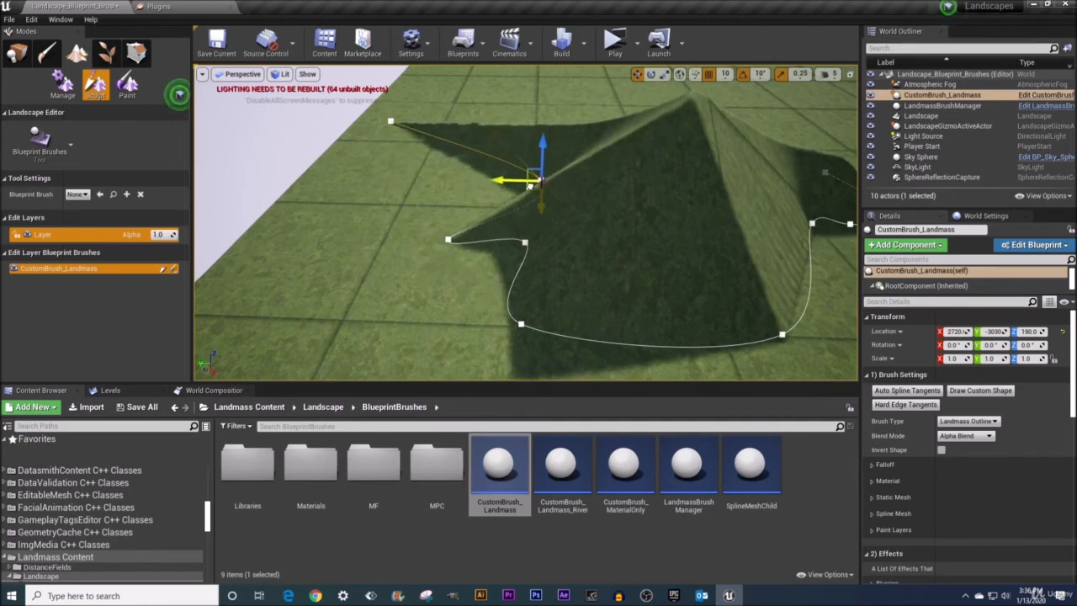
# Duplicate the indented spline point outward toward the ridge's far tip, and duplicate the tip's end point across the ground to widen the outline.
pyautogui.moveTo(530, 185); pyautogui.dragTo(574, 194, button='right')
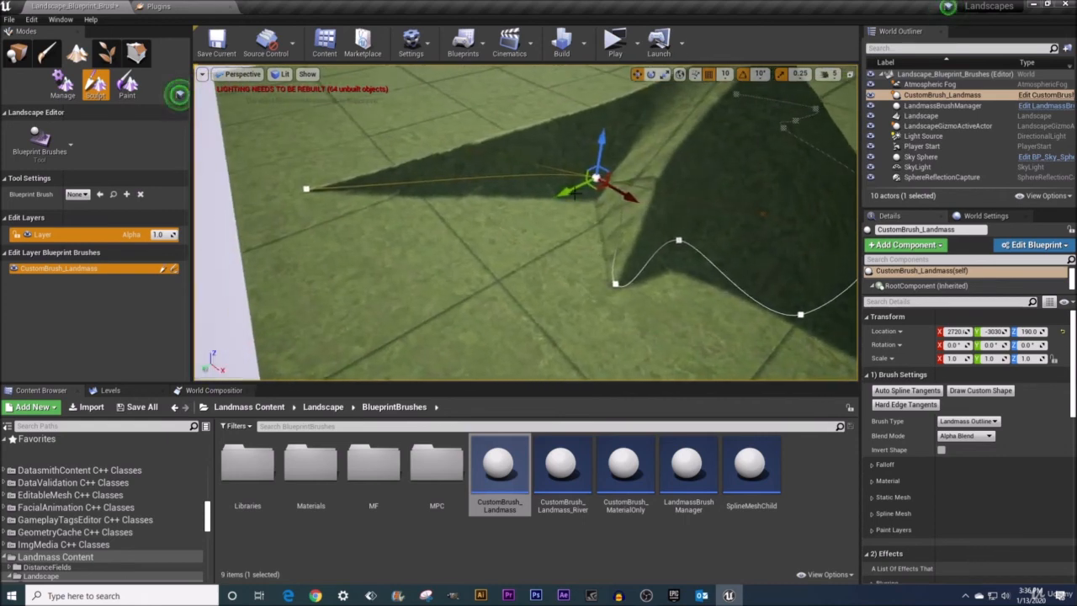
pyautogui.keyDown('alt'); pyautogui.moveTo(569, 193); pyautogui.dragTo(448, 221); pyautogui.keyUp('alt')
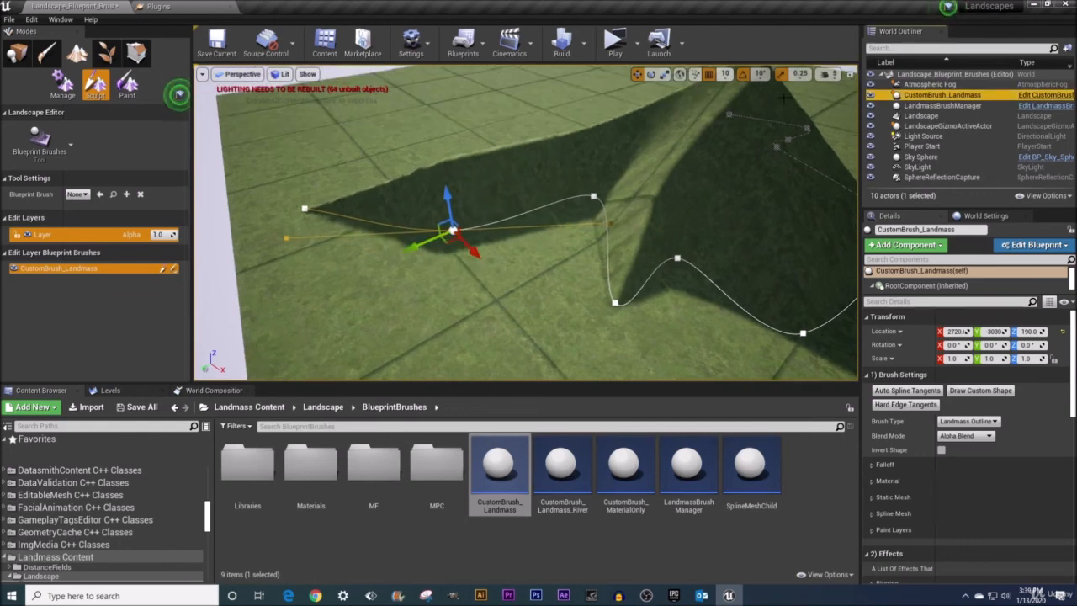
pyautogui.moveTo(725, 232); pyautogui.dragTo(734, 292, button='right')
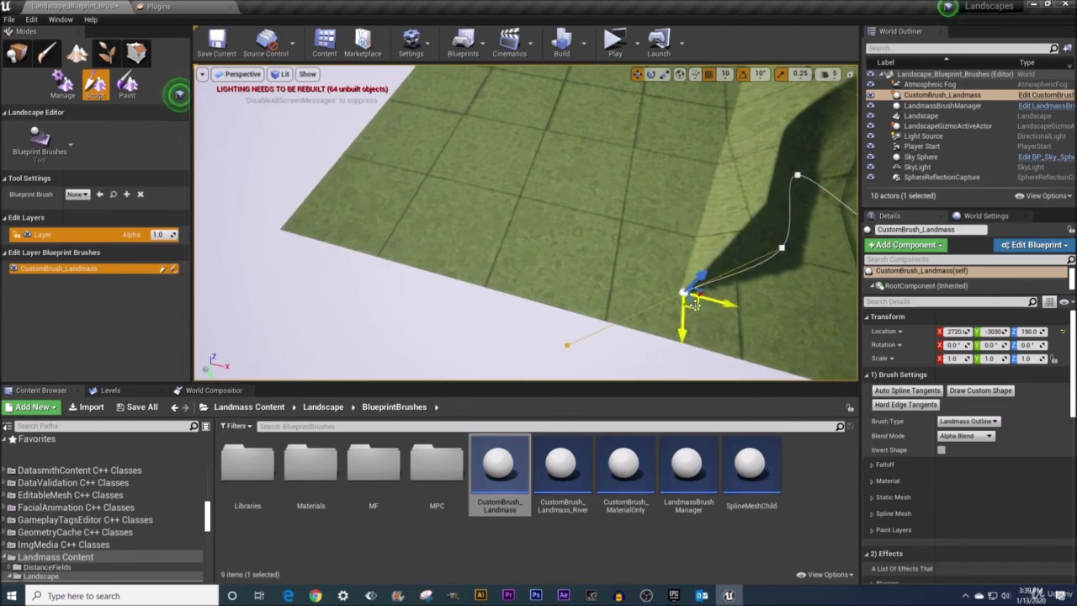
pyautogui.moveTo(695, 308); pyautogui.dragTo(689, 163)
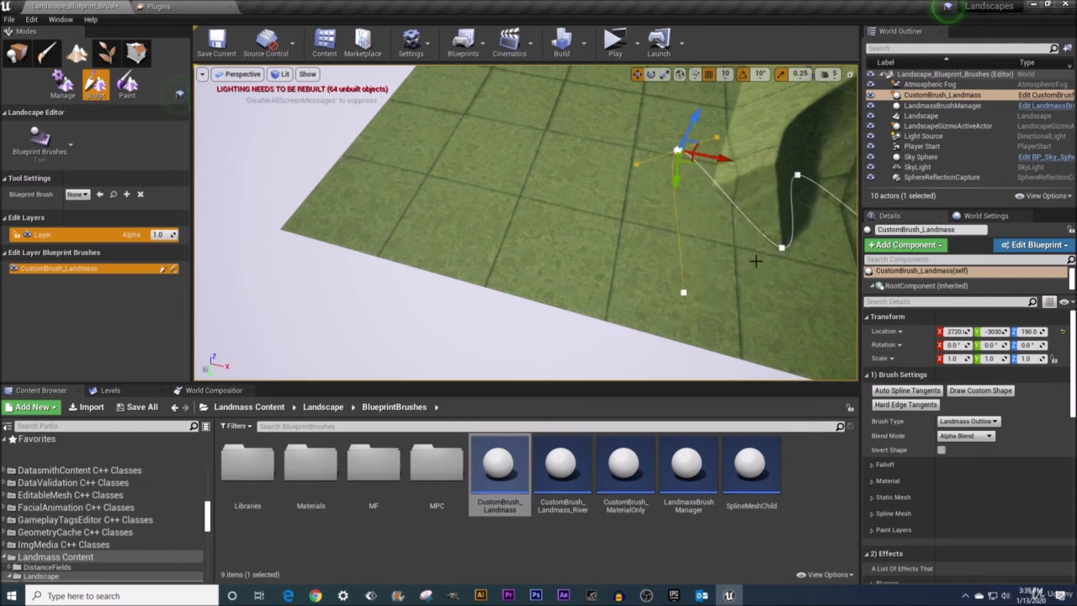
# Move the original spline point at the ridge's tip far across the ground plane to stretch the landmass into a long taper.
pyautogui.click(685, 294)
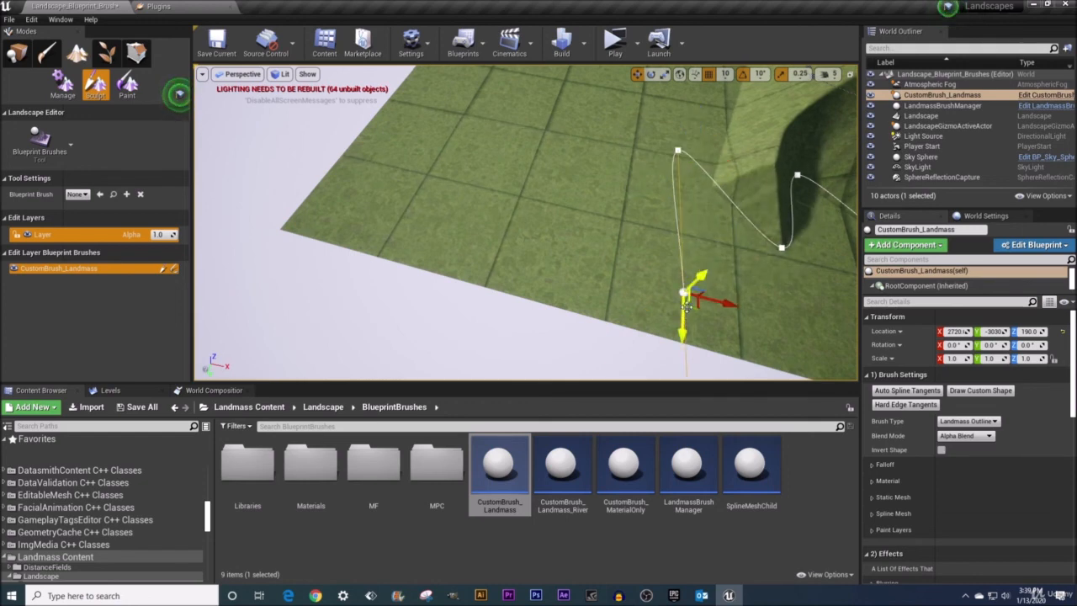
pyautogui.moveTo(687, 308); pyautogui.dragTo(471, 108)
pyautogui.moveTo(481, 120); pyautogui.dragTo(633, 103, button='right')
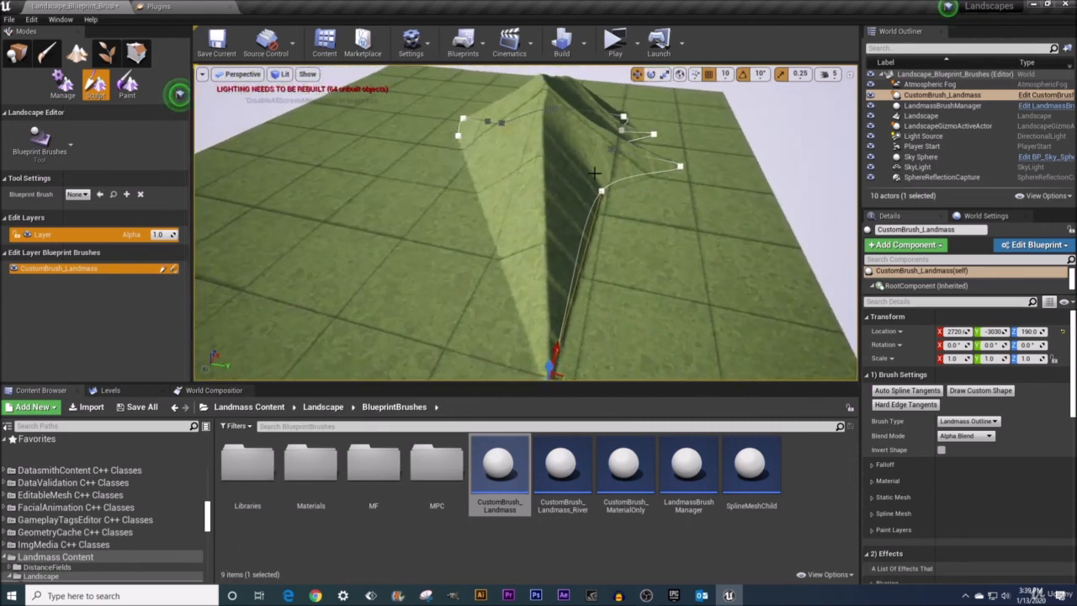